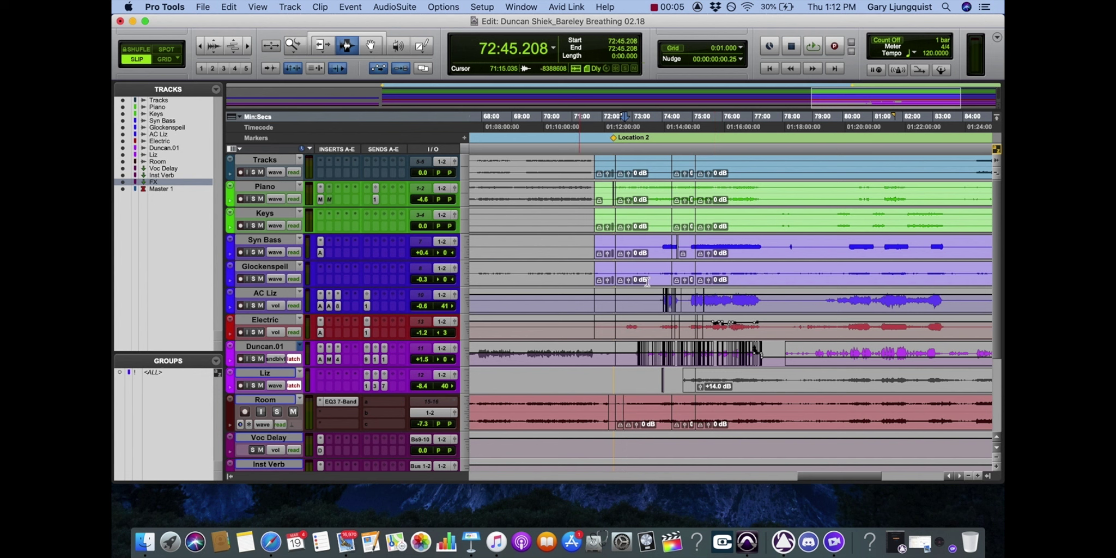
- Play the mix from 73:02.654 and stop playback at 73:07.059
left_click(635, 159)
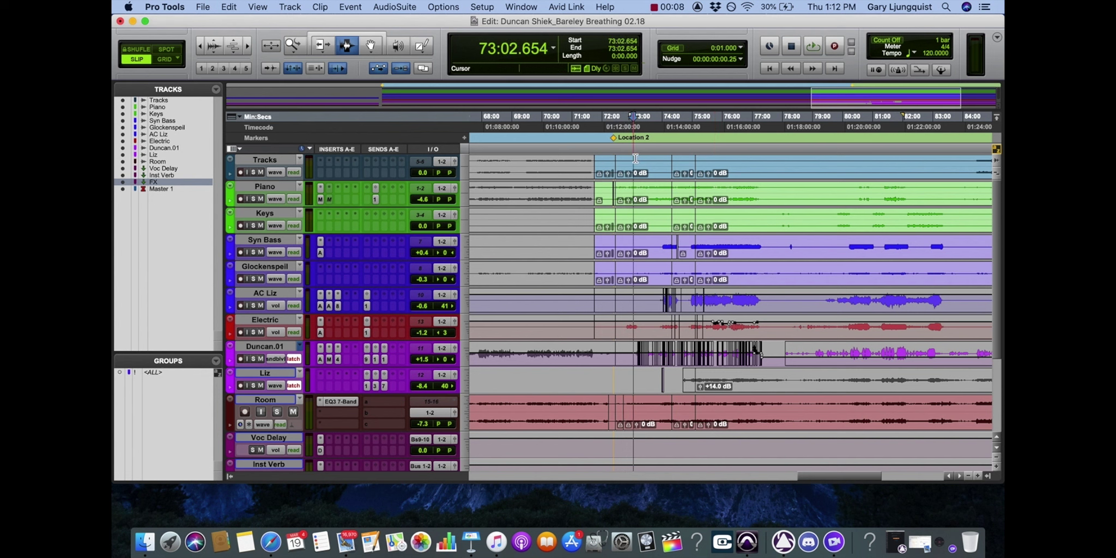
left_click(814, 47)
key("XF86AudioRaiseVolume")
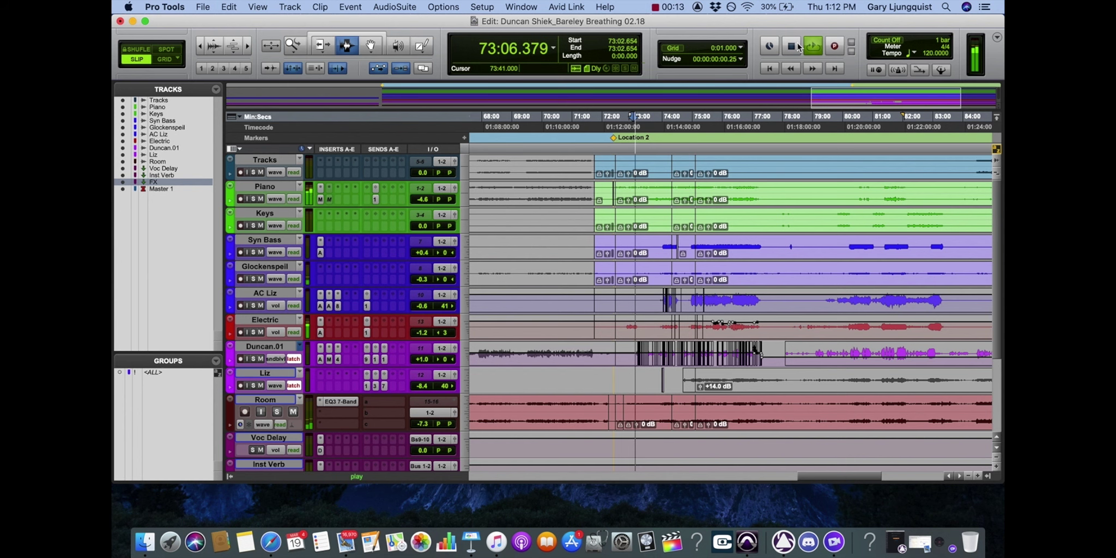
left_click(794, 48)
scroll(328, 354, "down", 5)
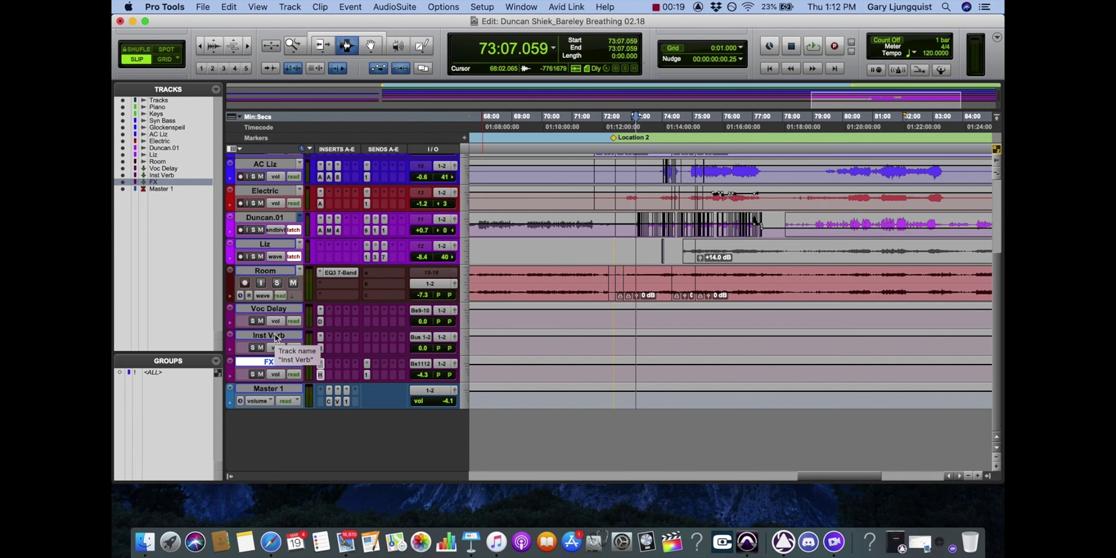
- Move Duncan.01 below Room and make the Voc Delay, Inst Verb and FX tracks taller
scroll(387, 332, "up", 5)
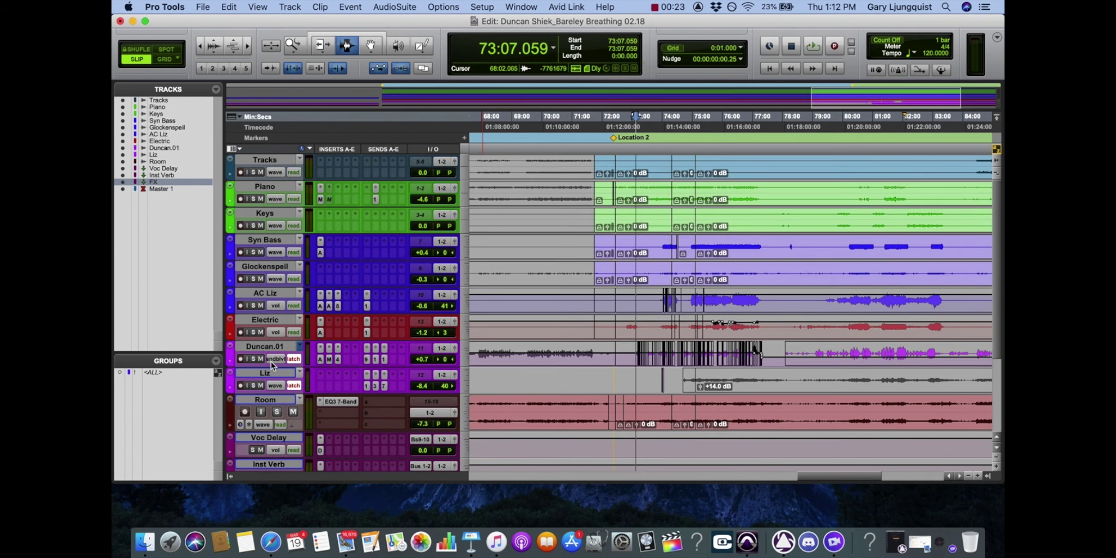
left_click_drag(272, 370, 272, 389)
scroll(293, 268, "down", 3)
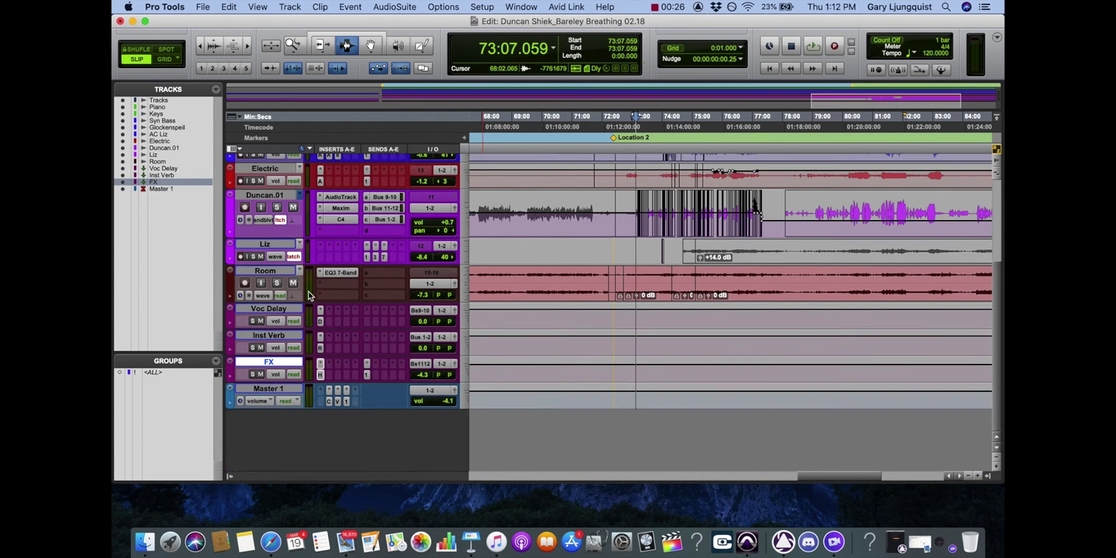
left_click_drag(279, 267, 273, 364)
scroll(273, 362, "down", 3)
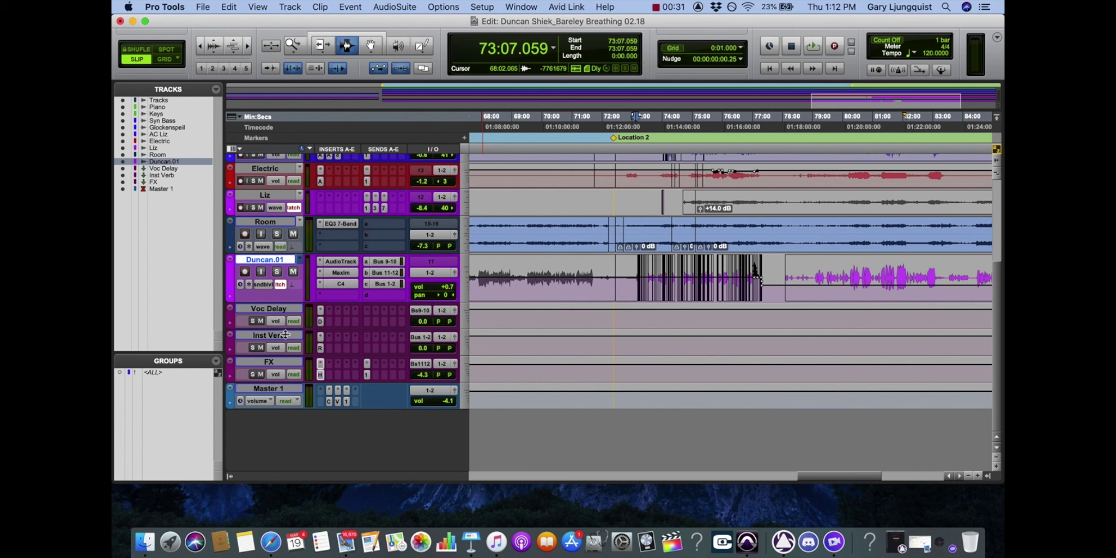
left_click_drag(284, 329, 281, 352)
left_click_drag(279, 405, 278, 433)
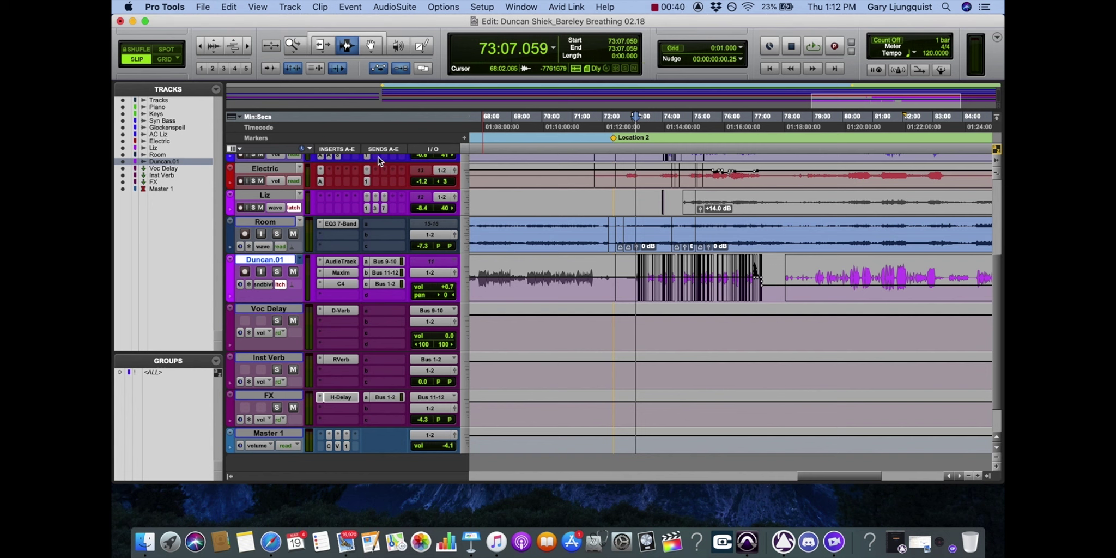
- Solo Duncan.01 and its effect returns during playback, leaving Voc Delay soloed with it
left_click(240, 148)
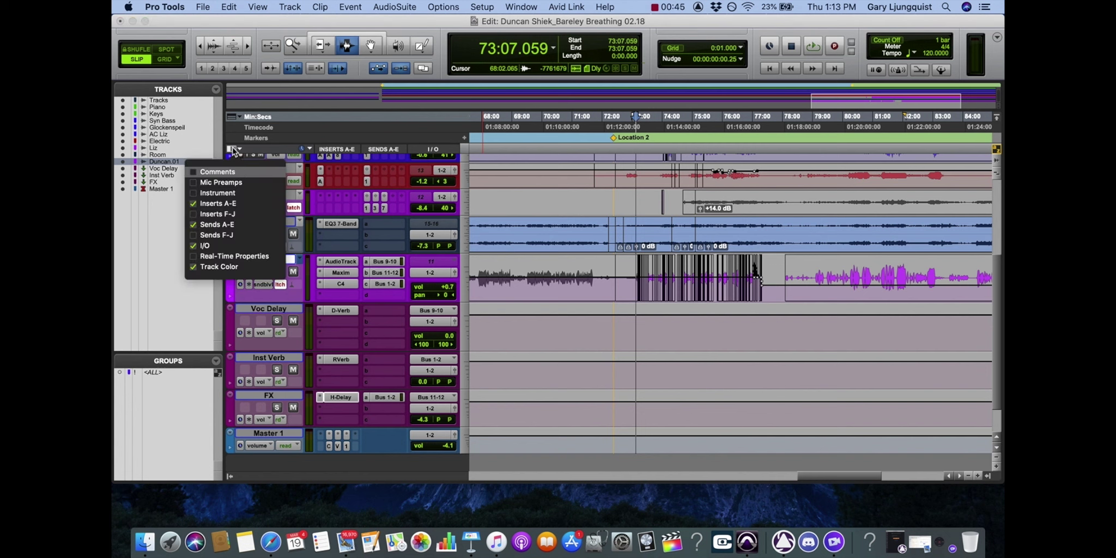
left_click(382, 311)
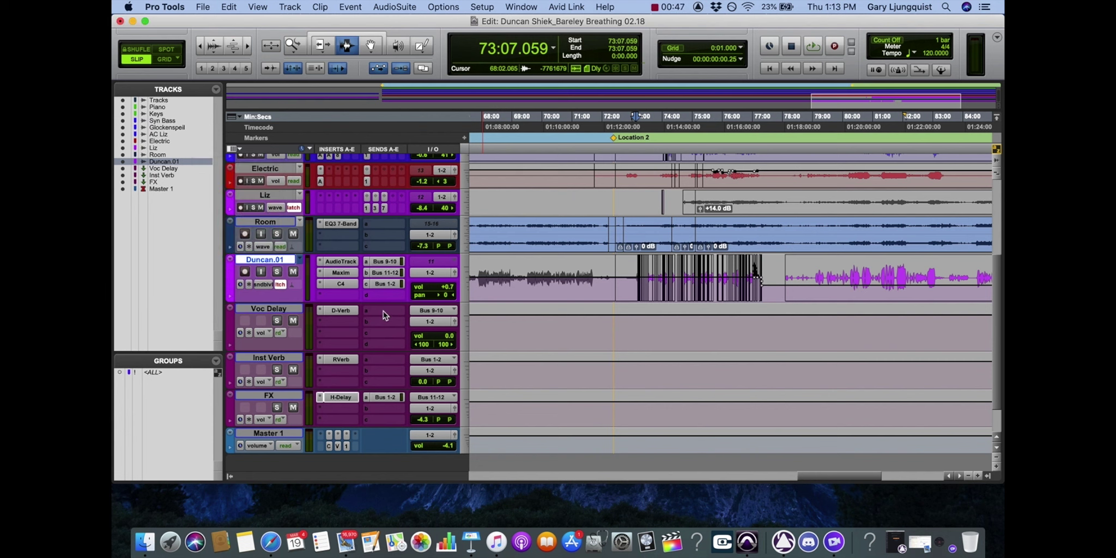
left_click(276, 271)
key("space")
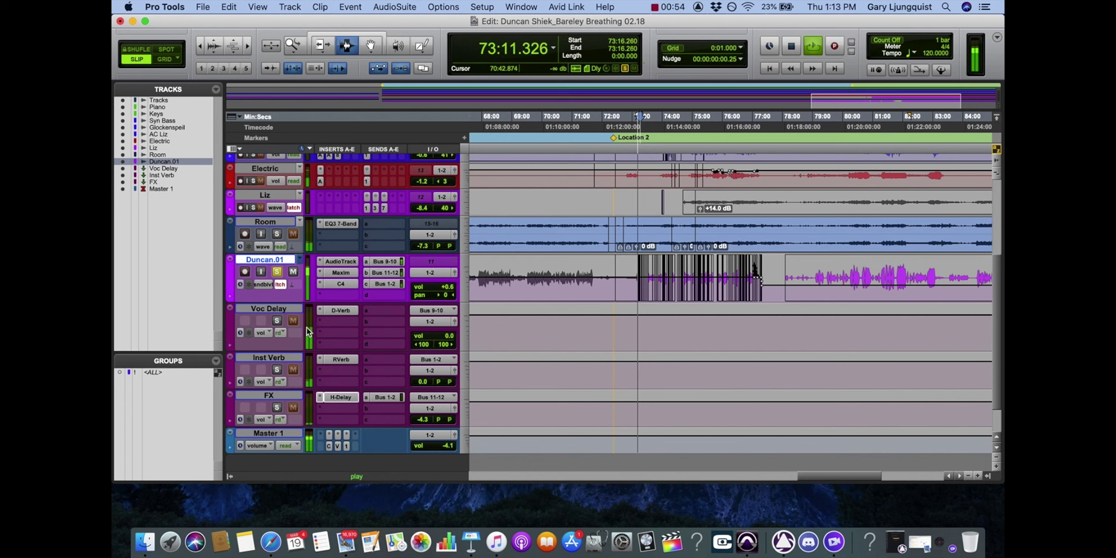
left_click(276, 321)
left_click(277, 370)
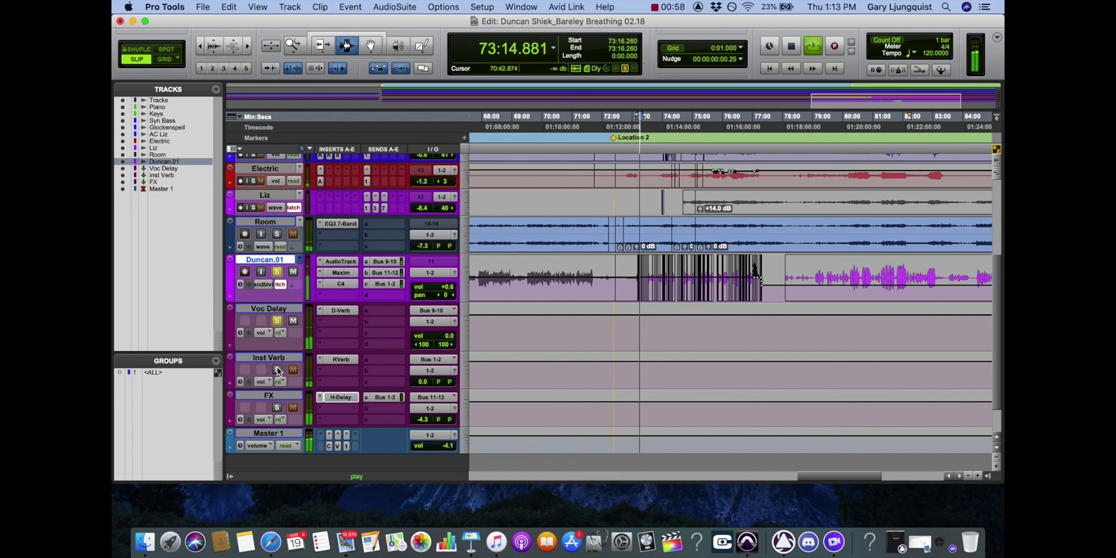
left_click(277, 407)
key("space")
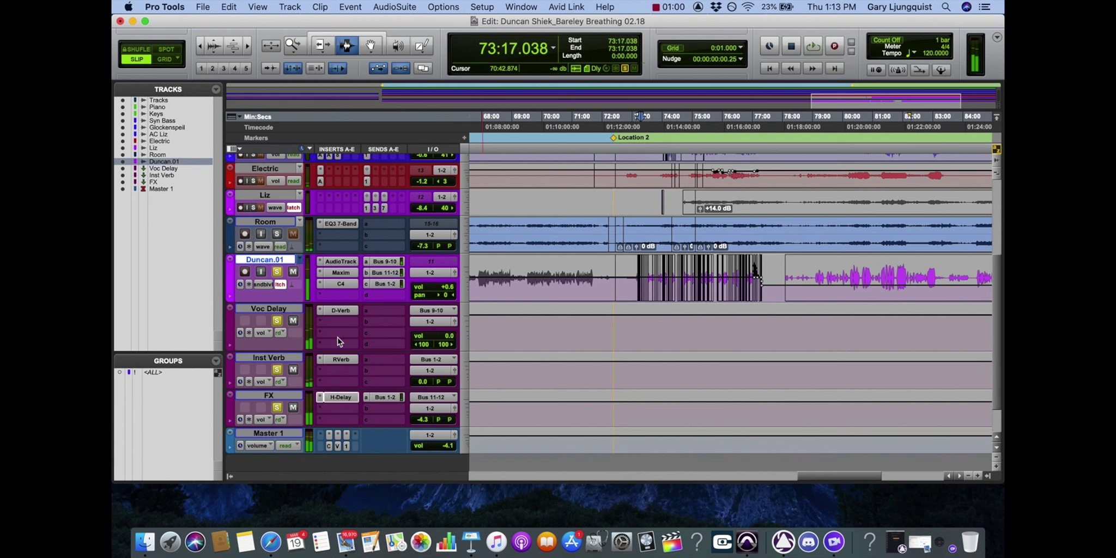
left_click(277, 370)
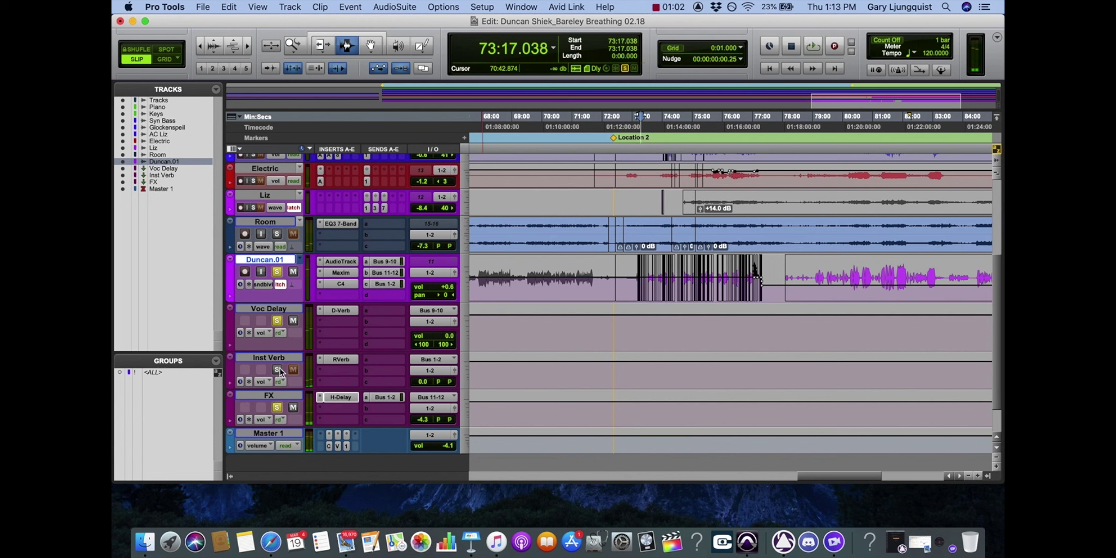
left_click(277, 408)
- Open Duncan.01's send windows, keep Voc Delay's input on Bus 9-10, and show send a
left_click(384, 267)
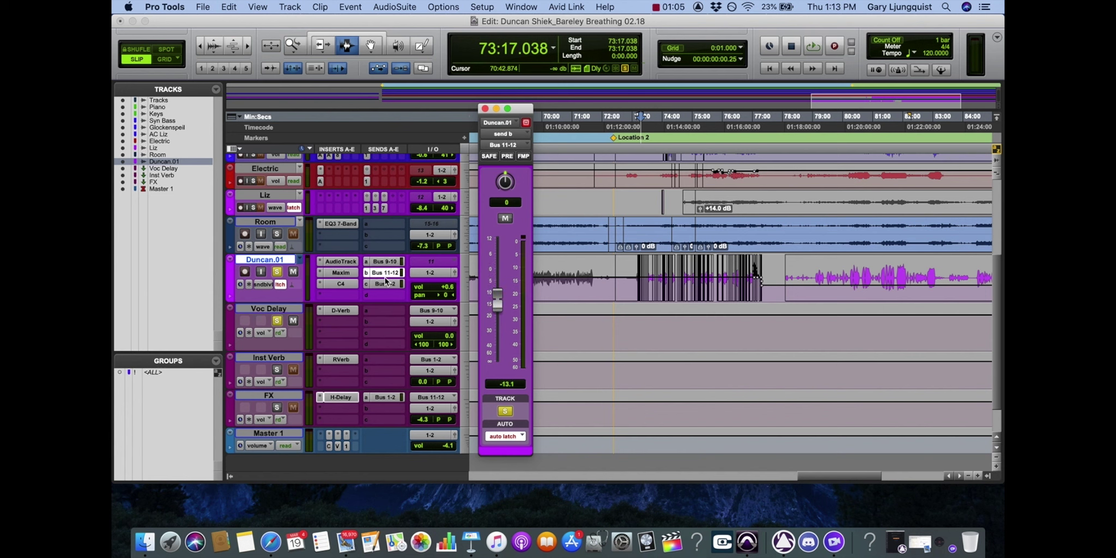
left_click(385, 282)
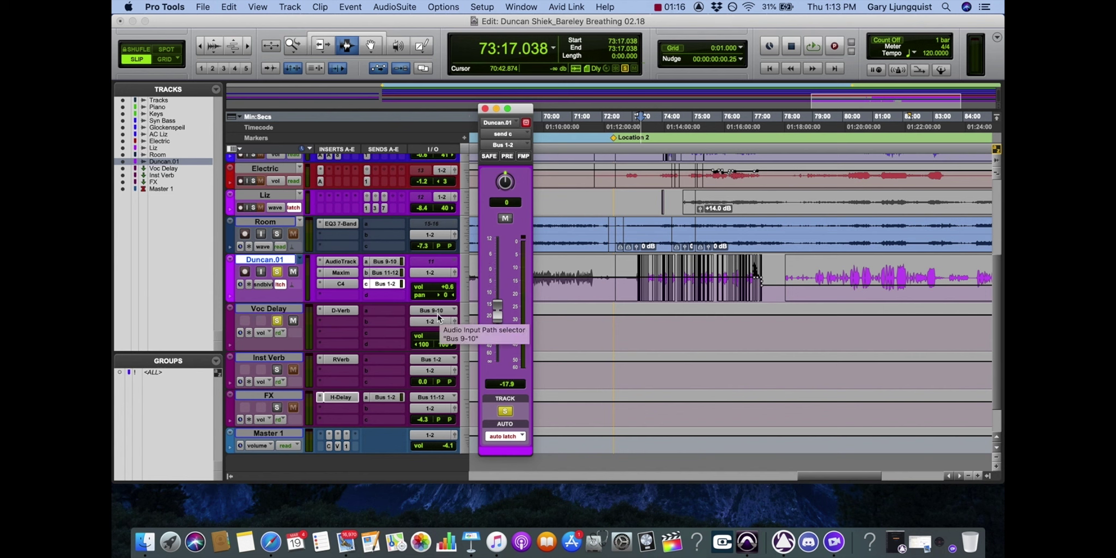
left_click(437, 314)
left_click(375, 315)
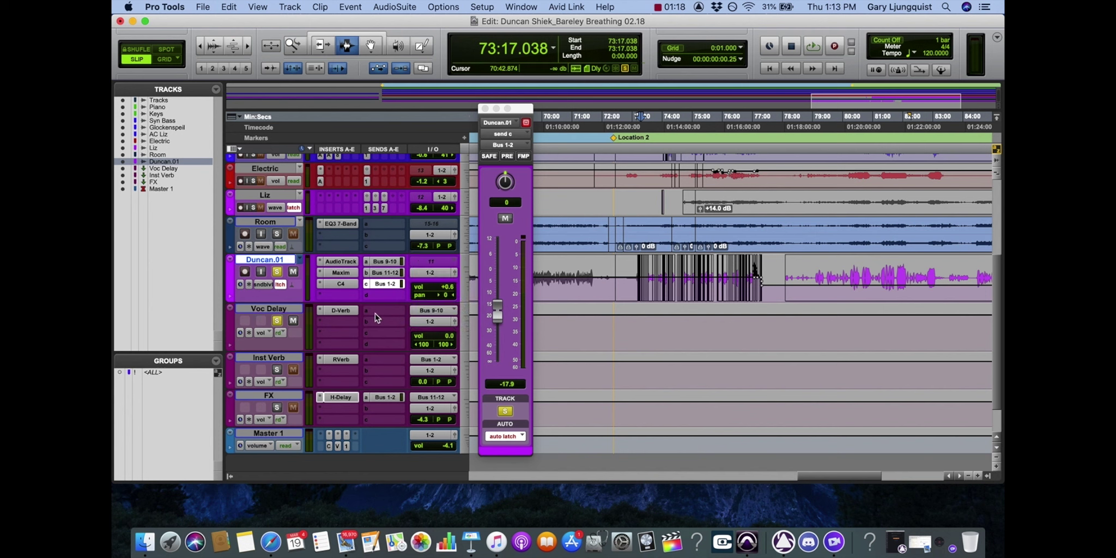
left_click(389, 264)
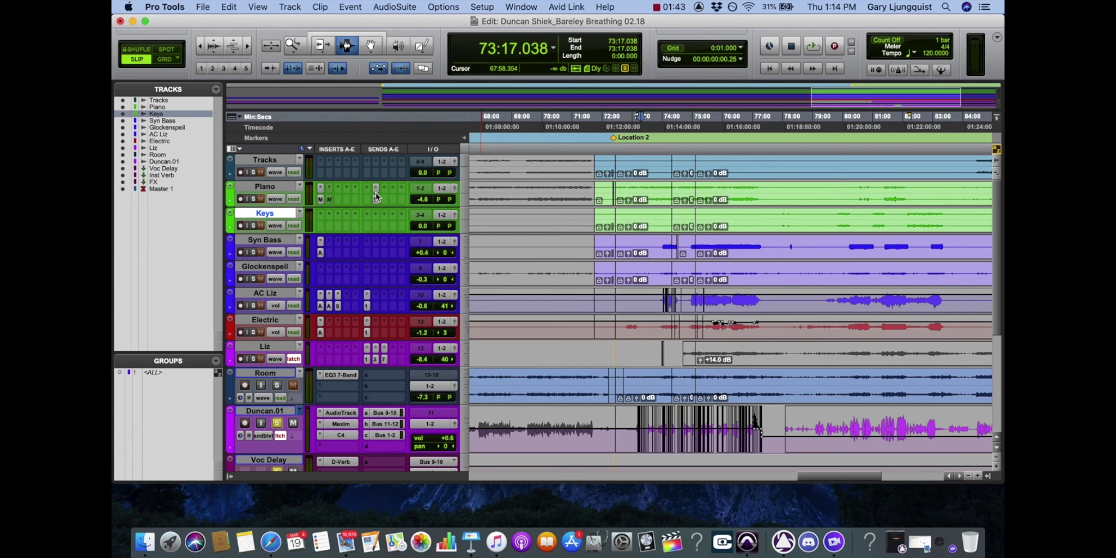
- Make the Piano track much taller and solo it
left_click(376, 193)
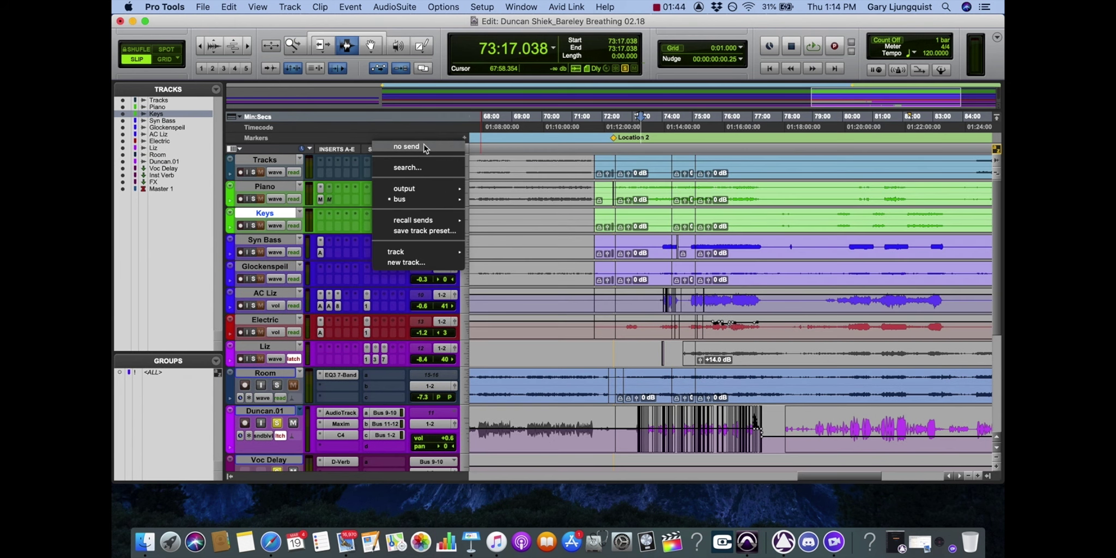
left_click(424, 148)
scroll(278, 339, "down", 5)
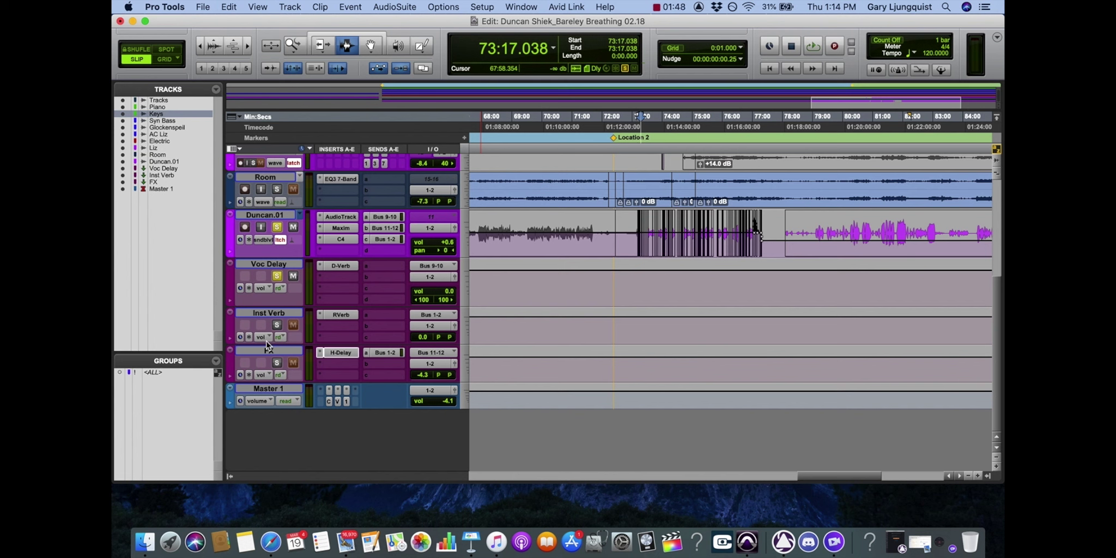
left_click(267, 351)
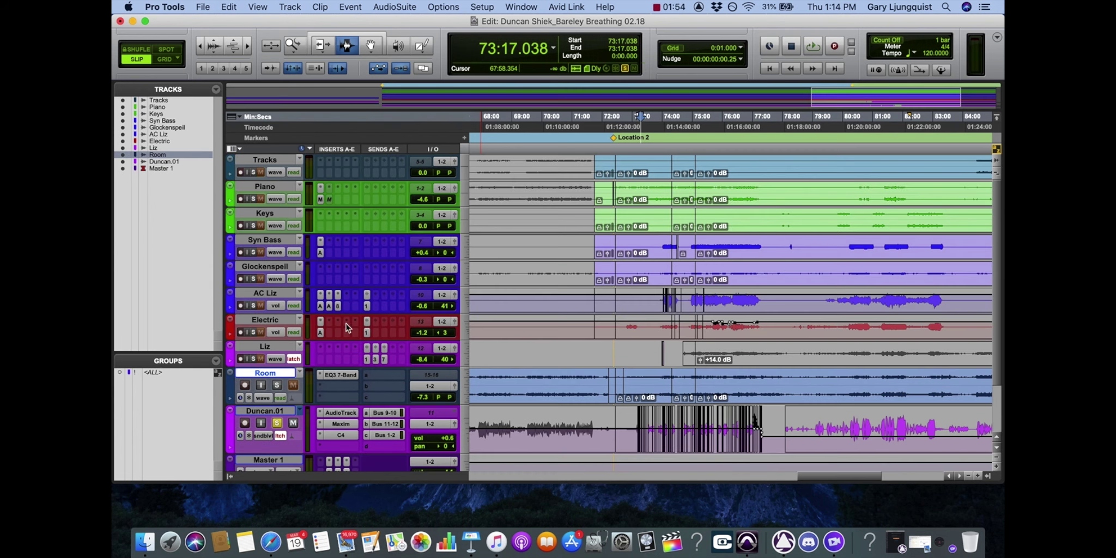
left_click_drag(284, 212, 284, 285)
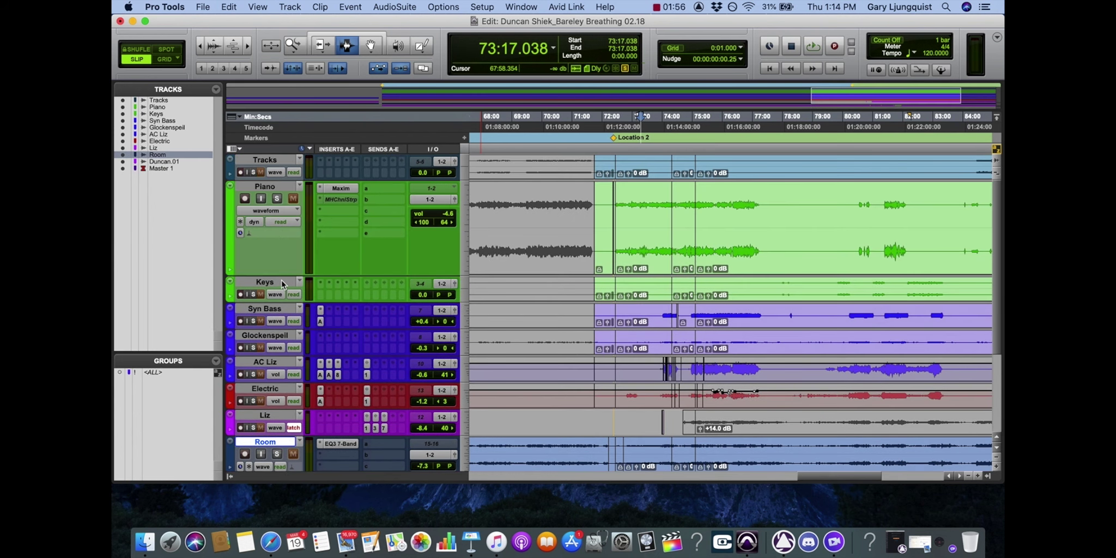
left_click(277, 199)
- Create a stereo Aux Input track, Aux 1, and move it between Piano and Keys
left_click(297, 4)
left_click(299, 22)
left_click(423, 193)
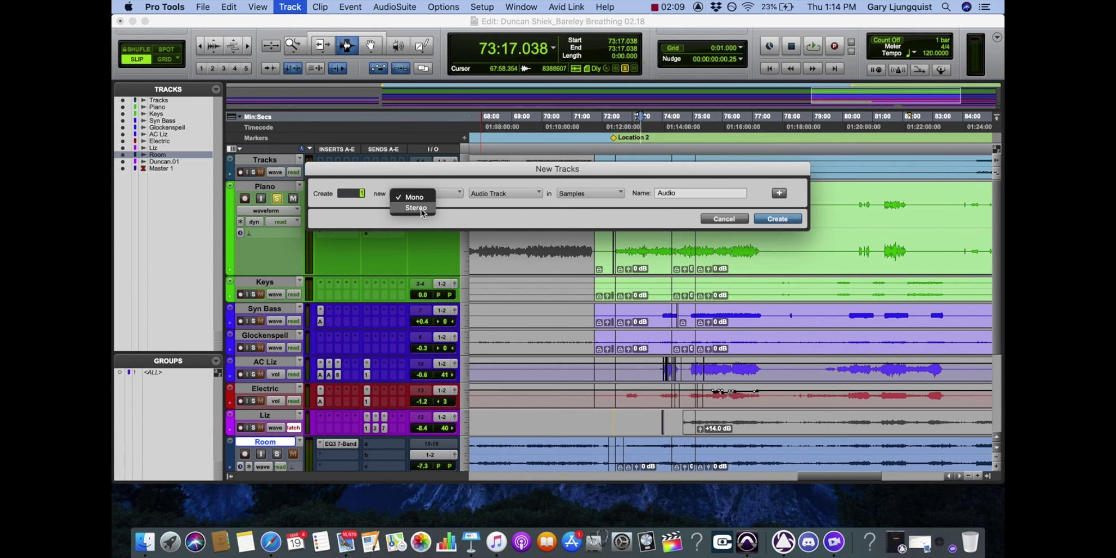
left_click(417, 208)
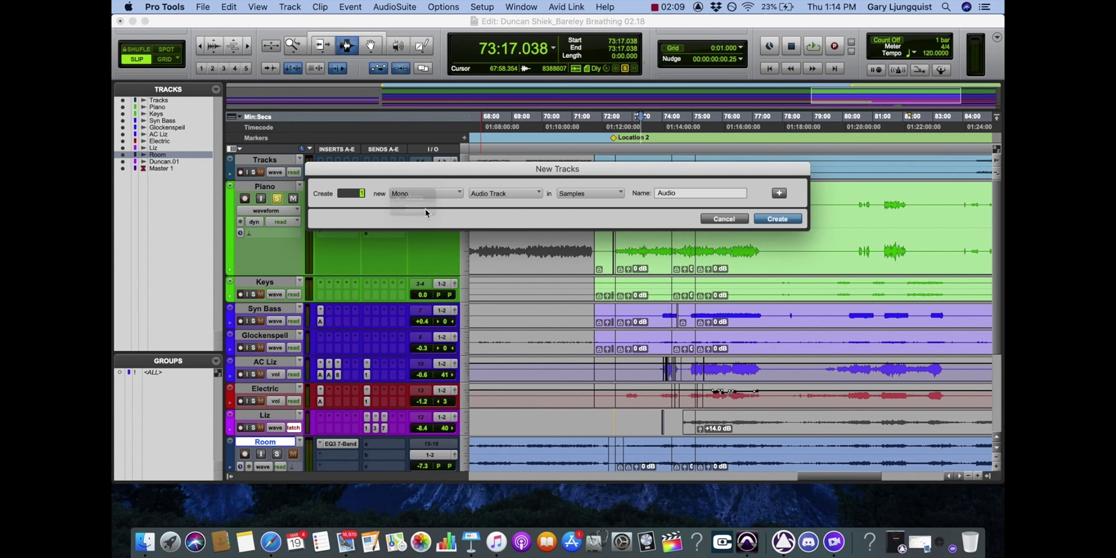
left_click(491, 194)
left_click(521, 209)
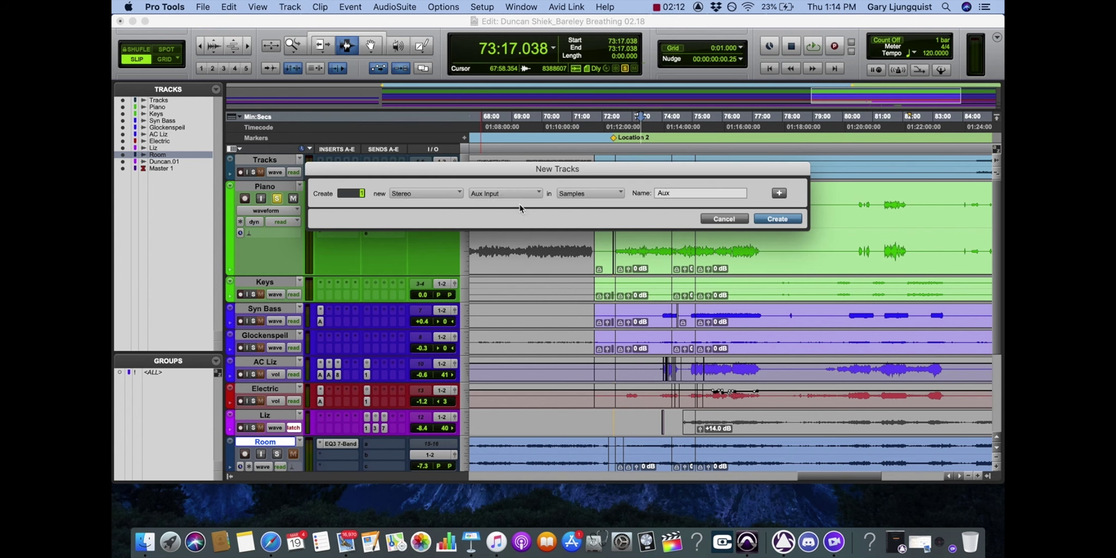
left_click(778, 220)
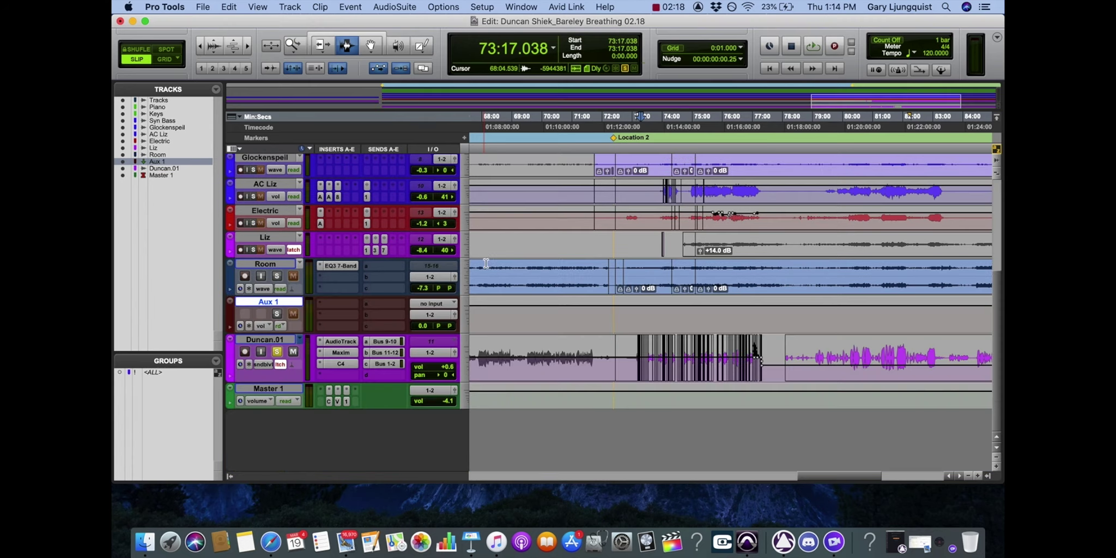
left_click_drag(283, 302, 276, 263)
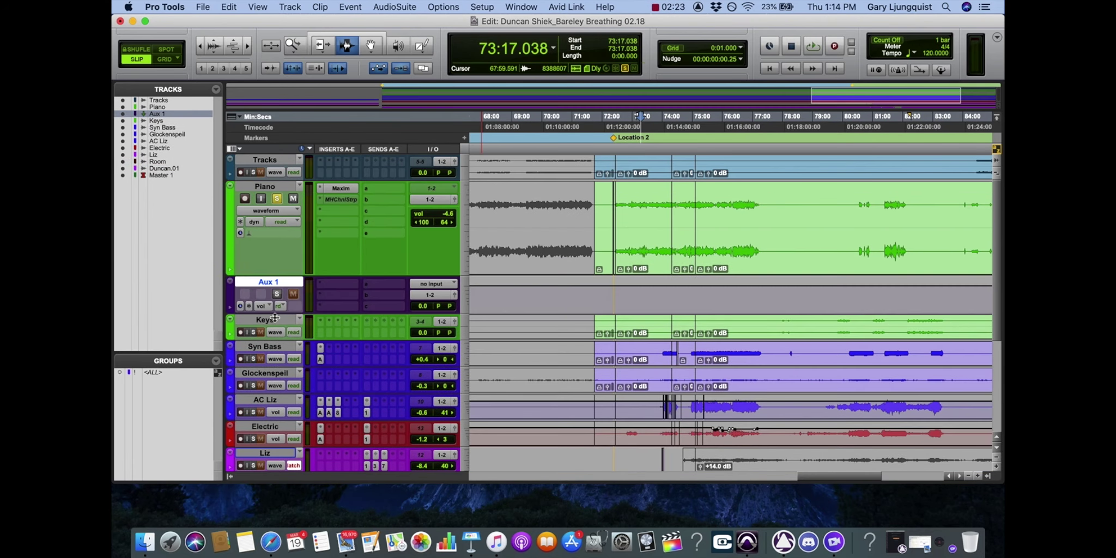
- Rename the Aux 1 track to 'Reverb 1'
double_click(269, 281)
type("Reverb")
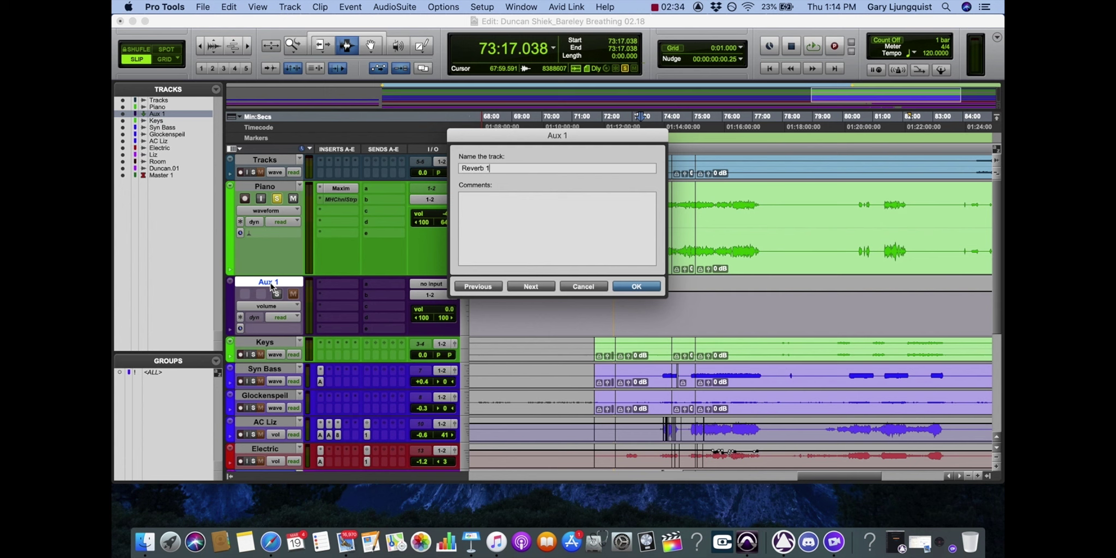
type(" 1")
key("Return")
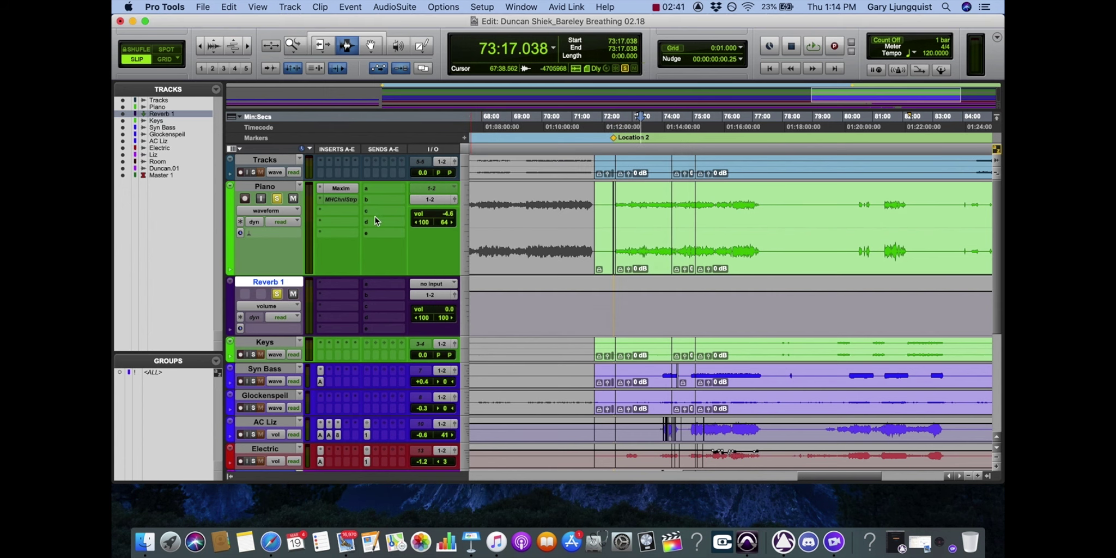
- Set Reverb 1's input to bus 49-50
left_click(425, 284)
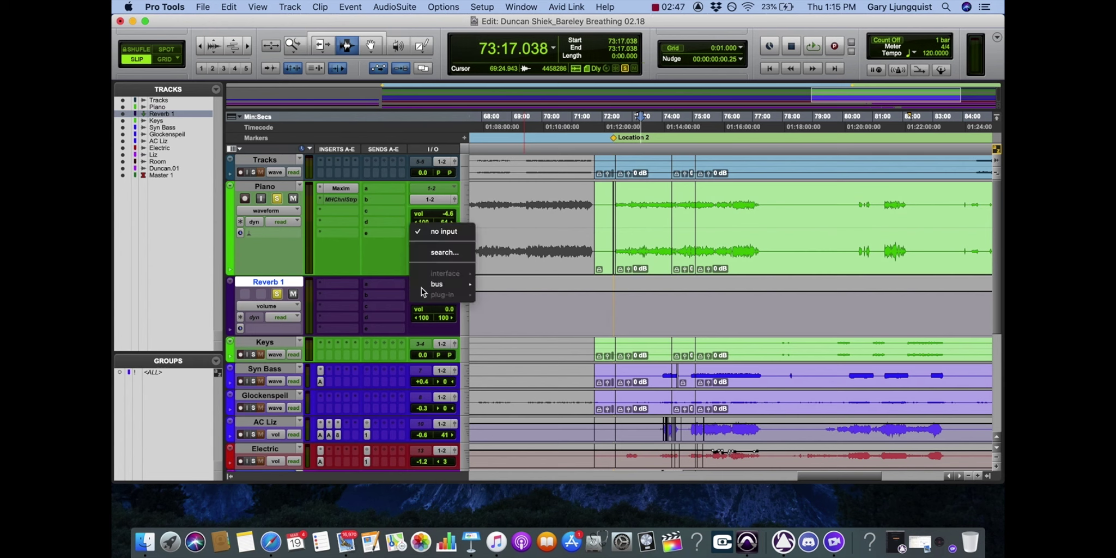
mouse_move(433, 289)
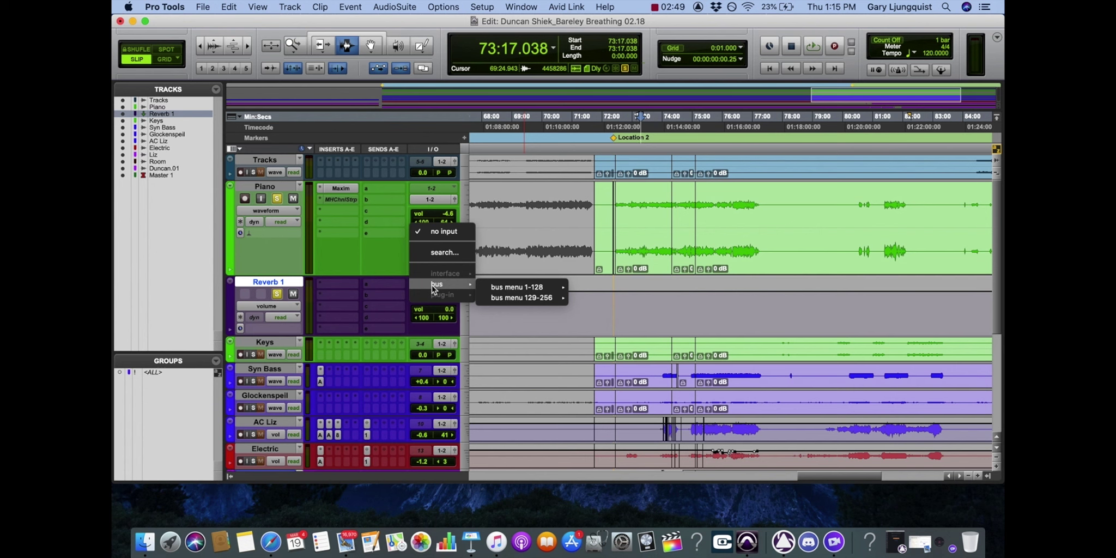
mouse_move(524, 287)
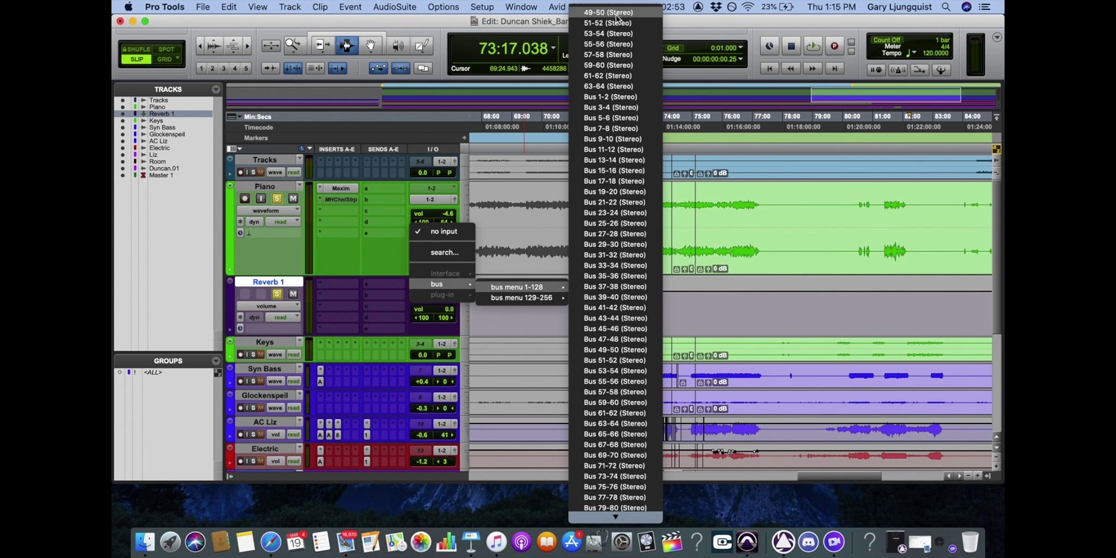
key("Escape")
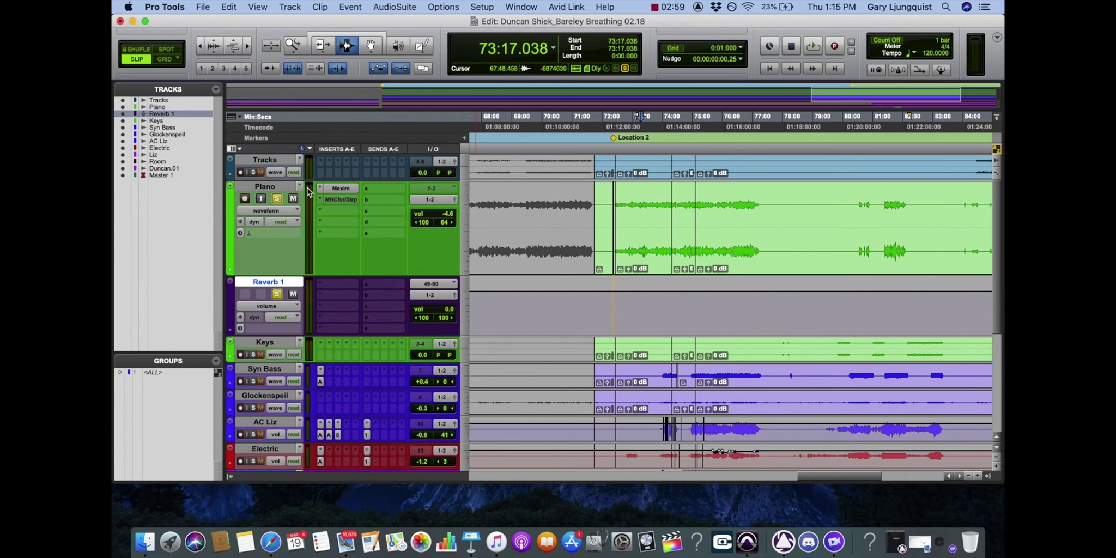
- Assign Piano's send a to bus 49-50
left_click(397, 199)
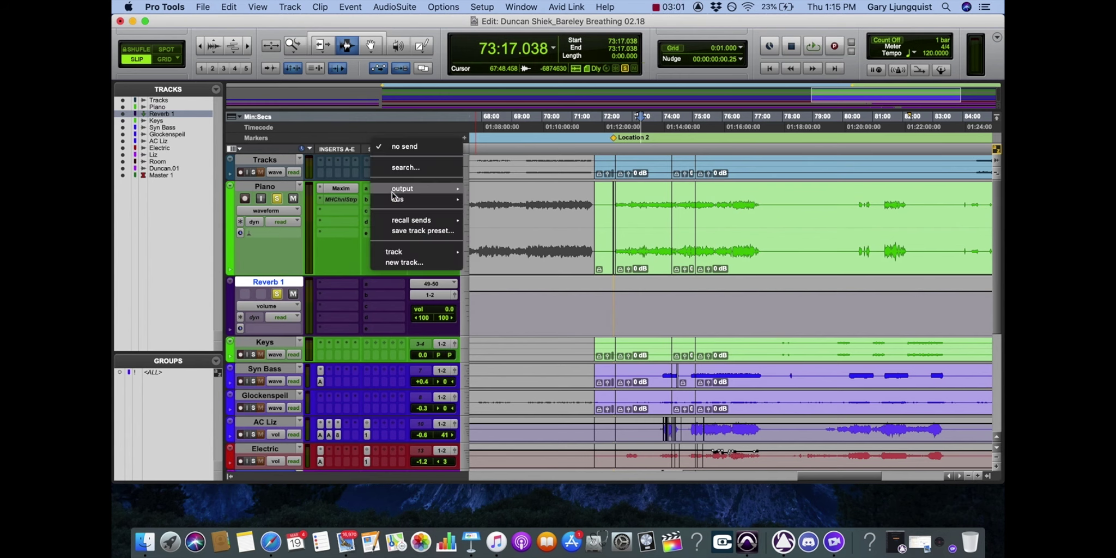
mouse_move(410, 203)
mouse_move(496, 205)
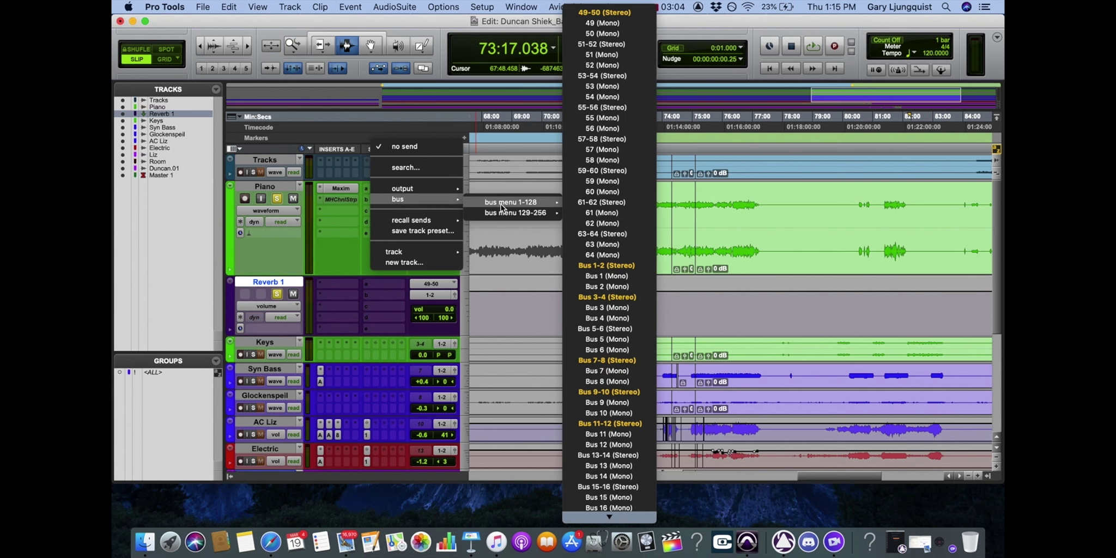
left_click(603, 12)
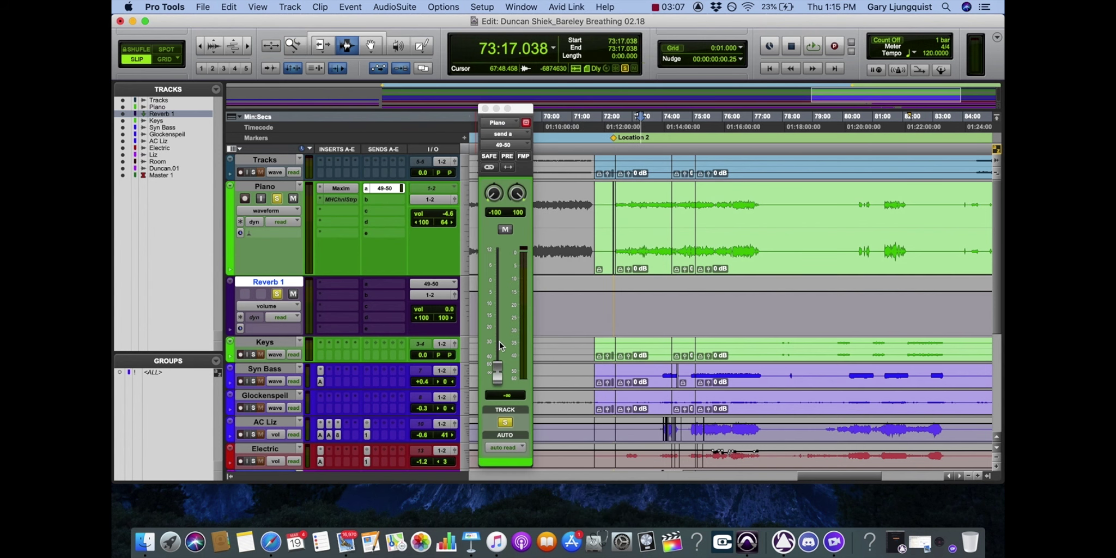
- Insert a D-Verb reverb on Reverb 1 and raise Piano's bus 49-50 send to -18.2
left_click_drag(497, 373, 496, 398)
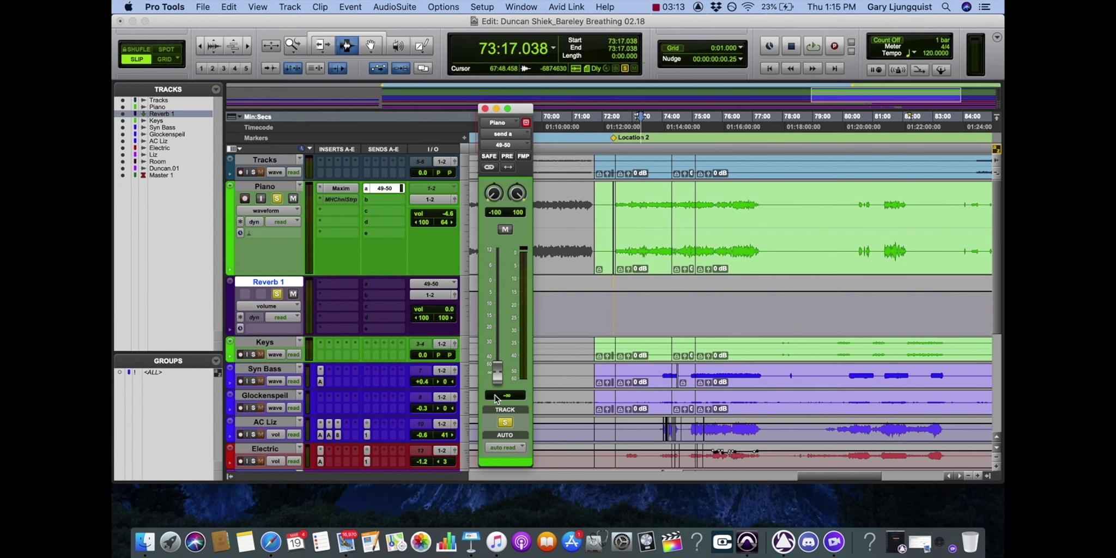
left_click(333, 282)
mouse_move(468, 320)
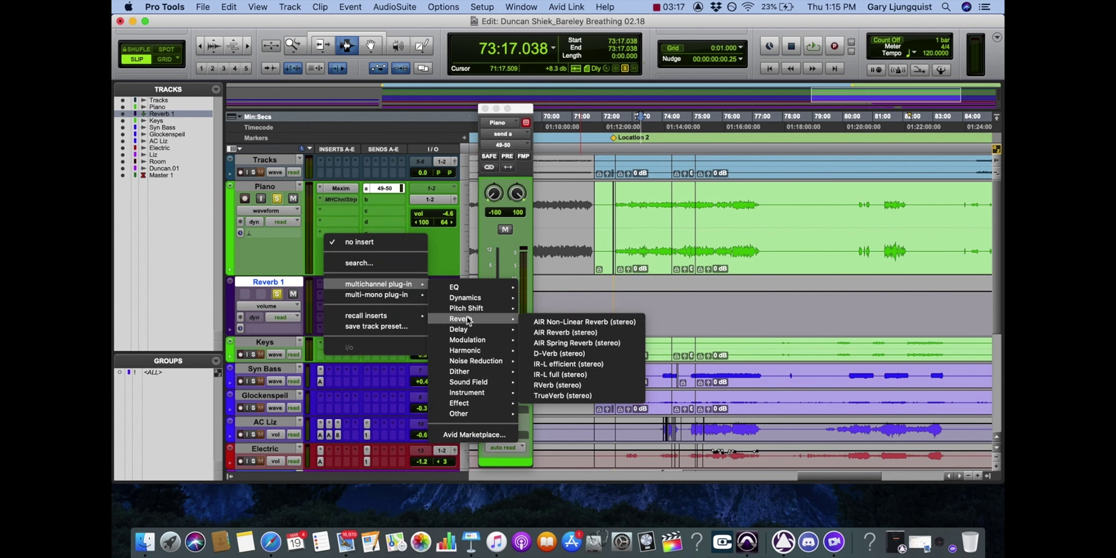
left_click(578, 353)
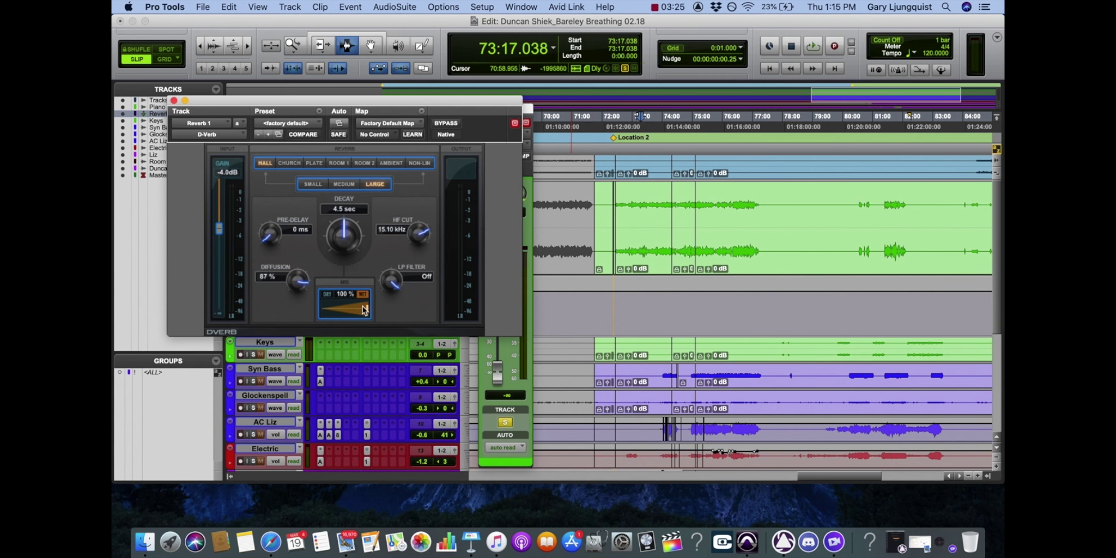
left_click(174, 100)
left_click_drag(497, 371, 488, 327)
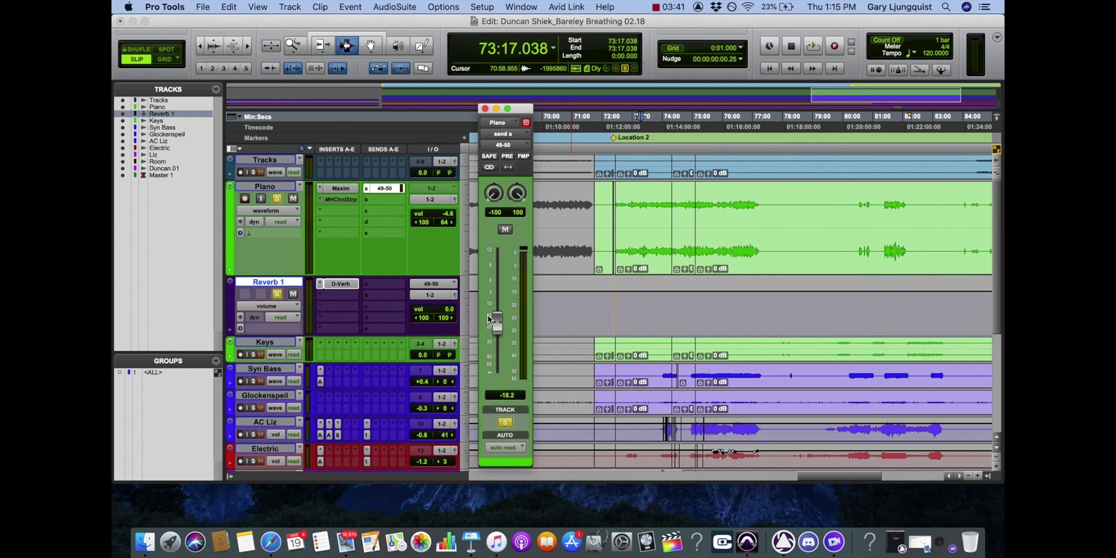
- Play from 72:40 while bringing Piano's reverb send up from -∞, then close the send window
left_click_drag(498, 320, 498, 372)
left_click(624, 158)
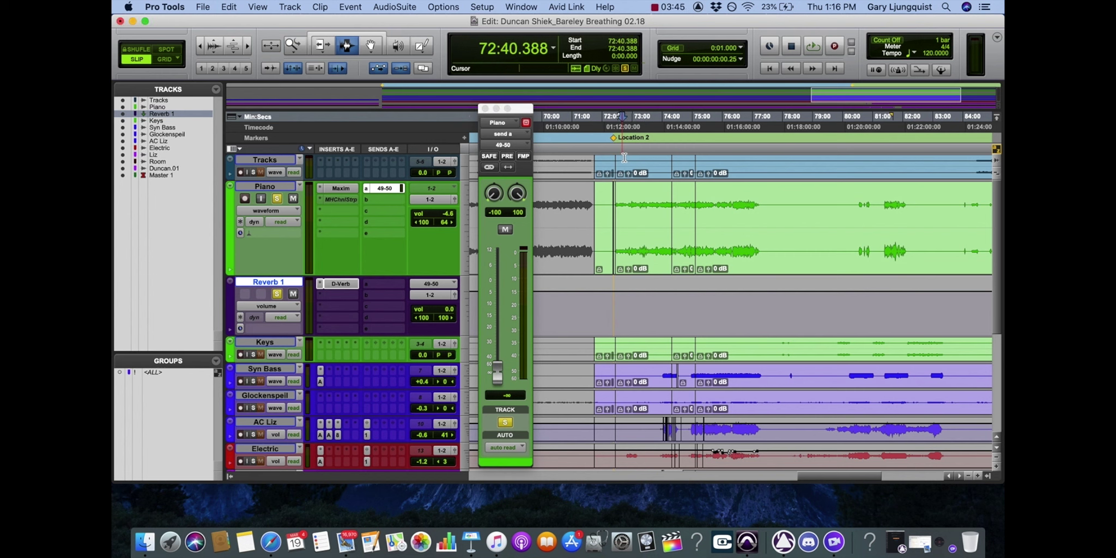
key("space")
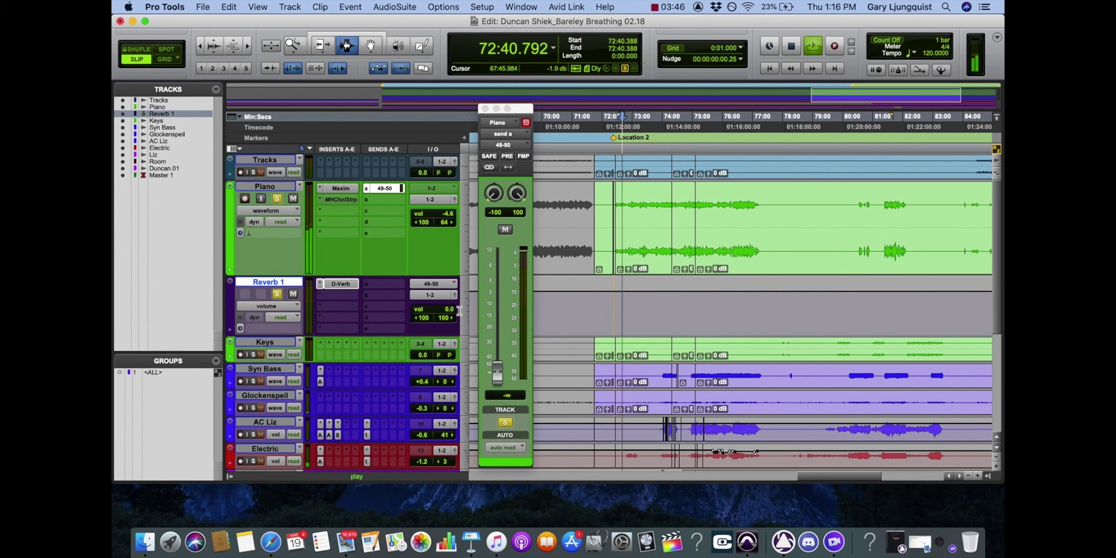
left_click(497, 362)
left_click_drag(495, 363, 490, 298)
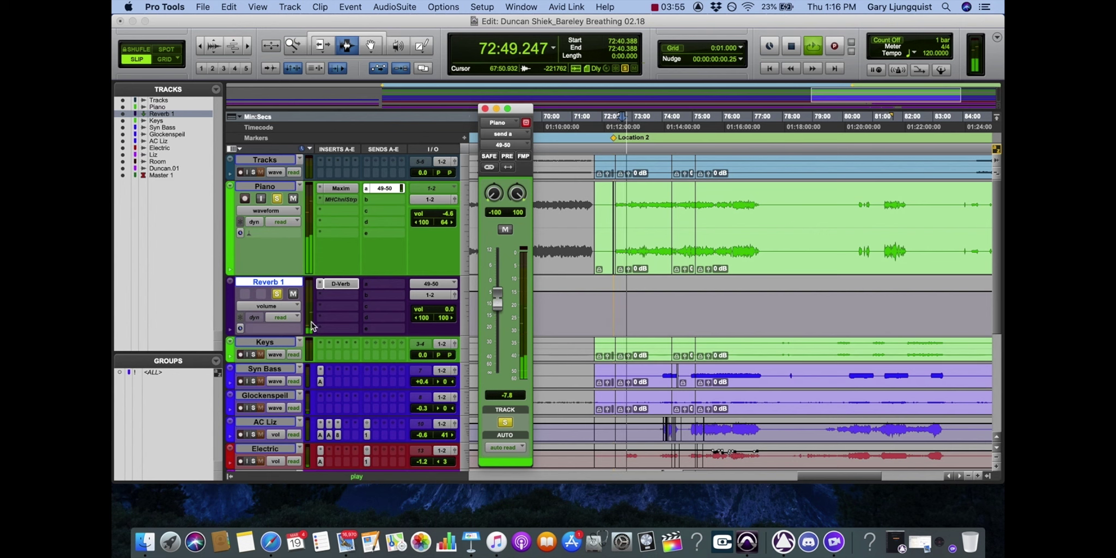
left_click_drag(491, 293, 493, 393)
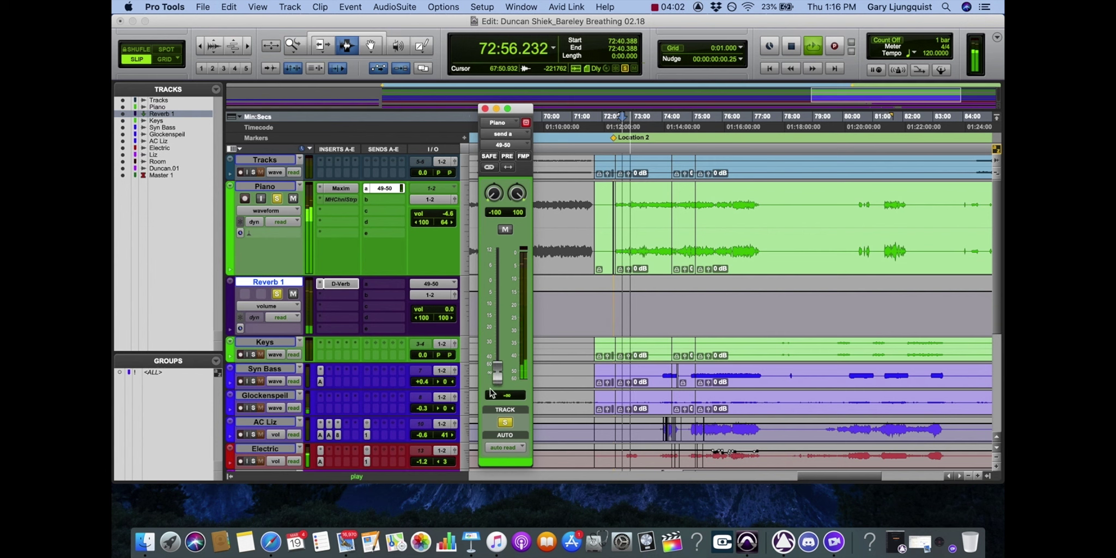
left_click(485, 108)
key("space")
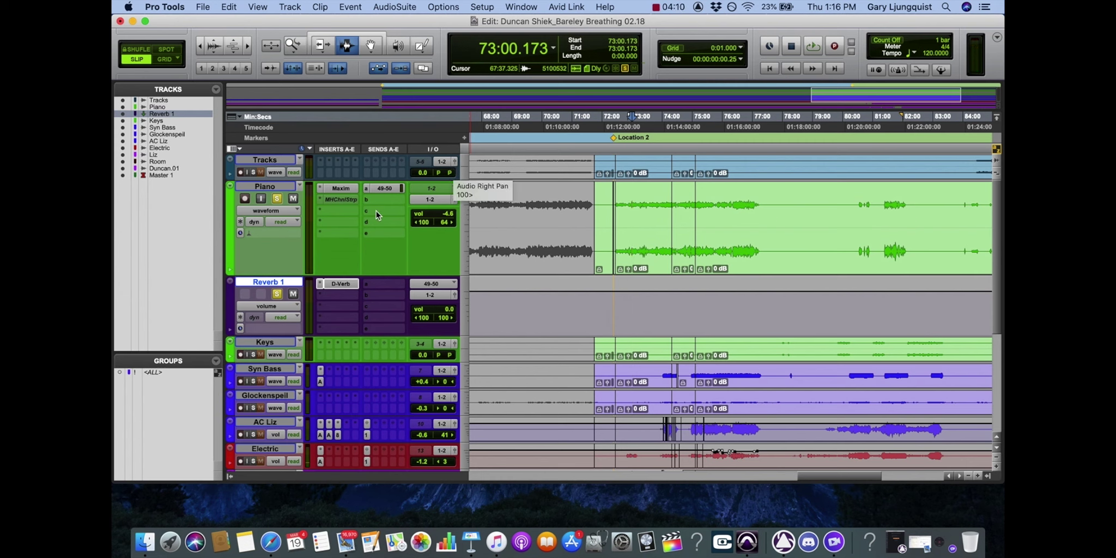
left_click(319, 284)
left_click(276, 294)
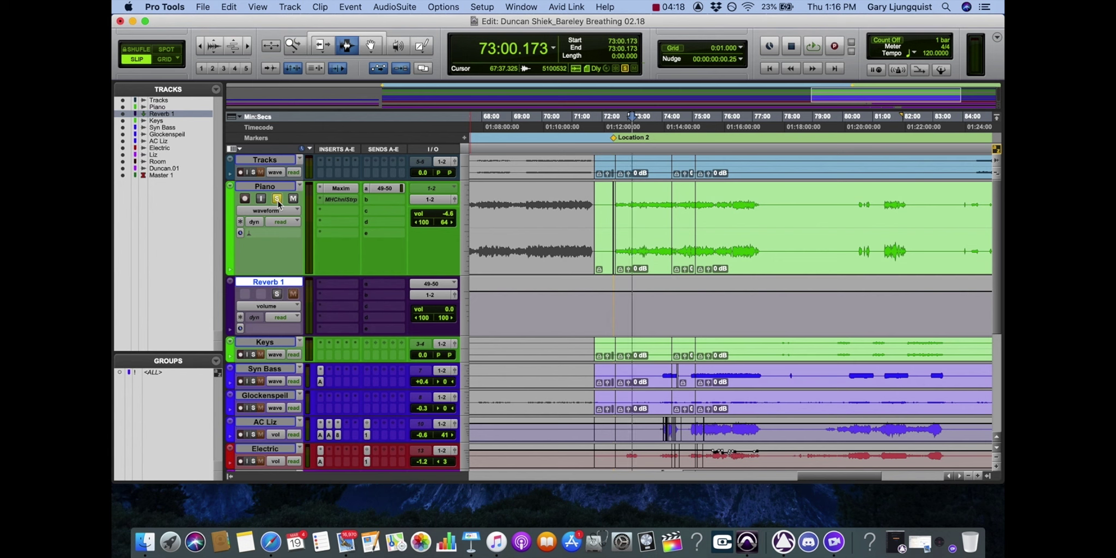
left_click(277, 199)
right_click(284, 287)
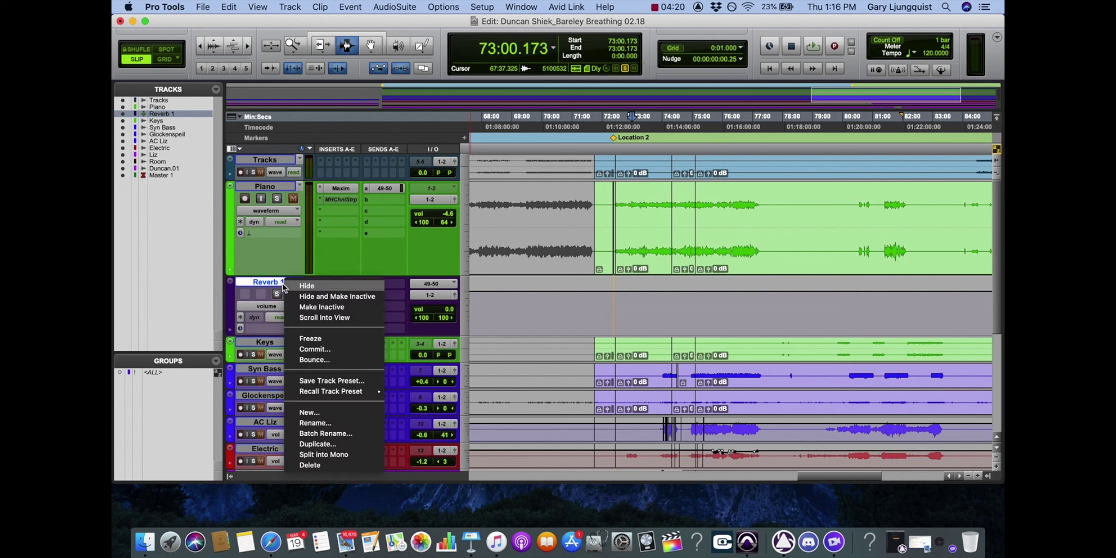
left_click(320, 465)
left_click_drag(273, 355, 276, 408)
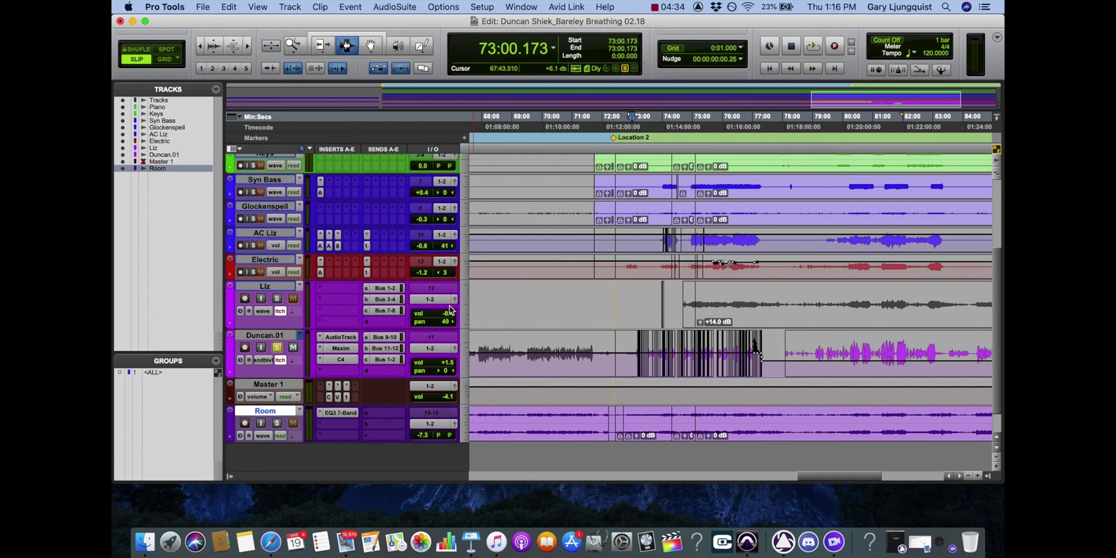
- Create a stereo Aux Input track, Aux 1, and move it above Master 1
left_click(316, 7)
left_click(349, 19)
left_click(280, 5)
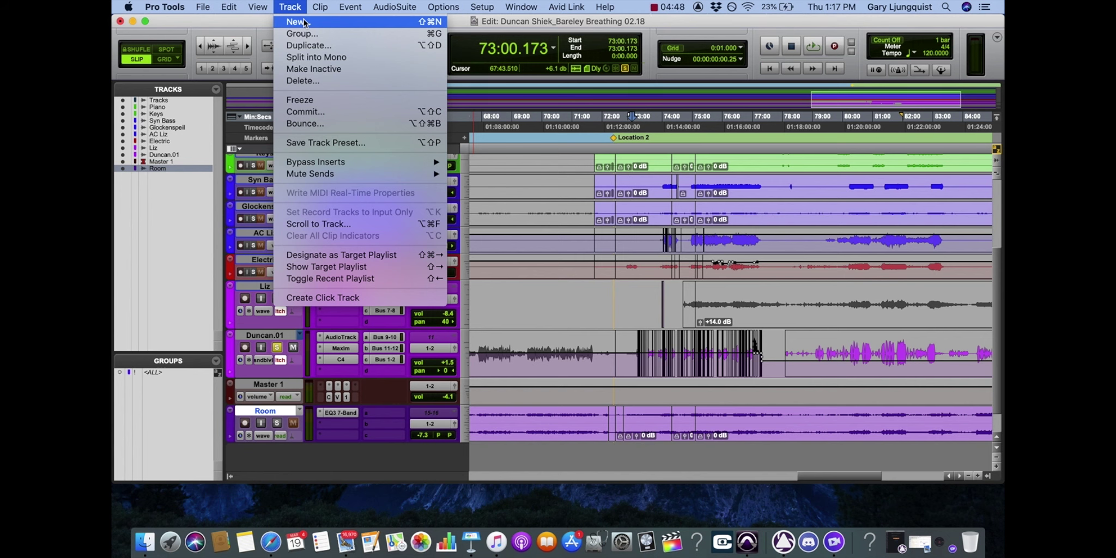
left_click(304, 22)
left_click(406, 194)
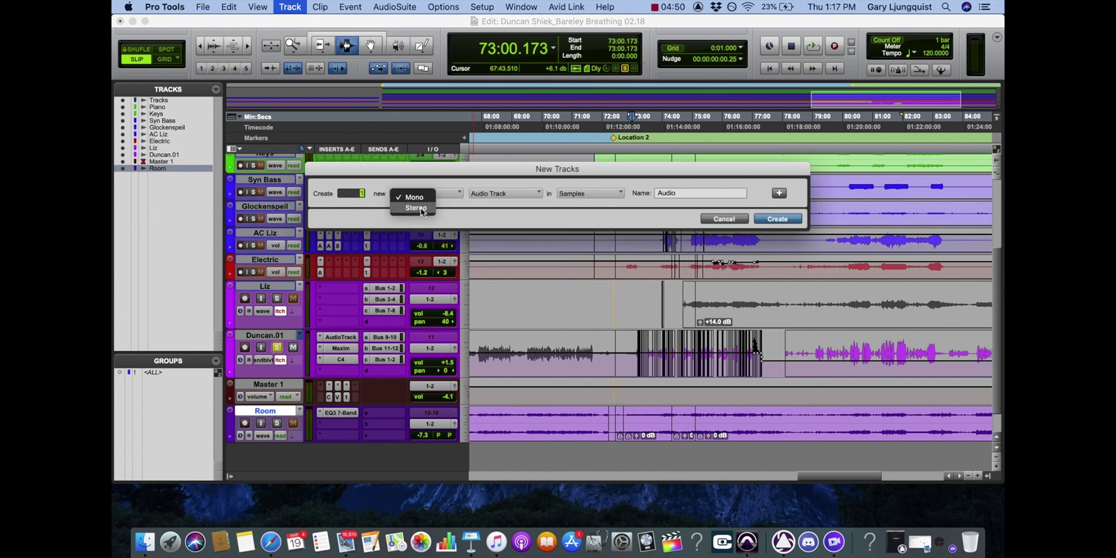
left_click(415, 208)
left_click(504, 193)
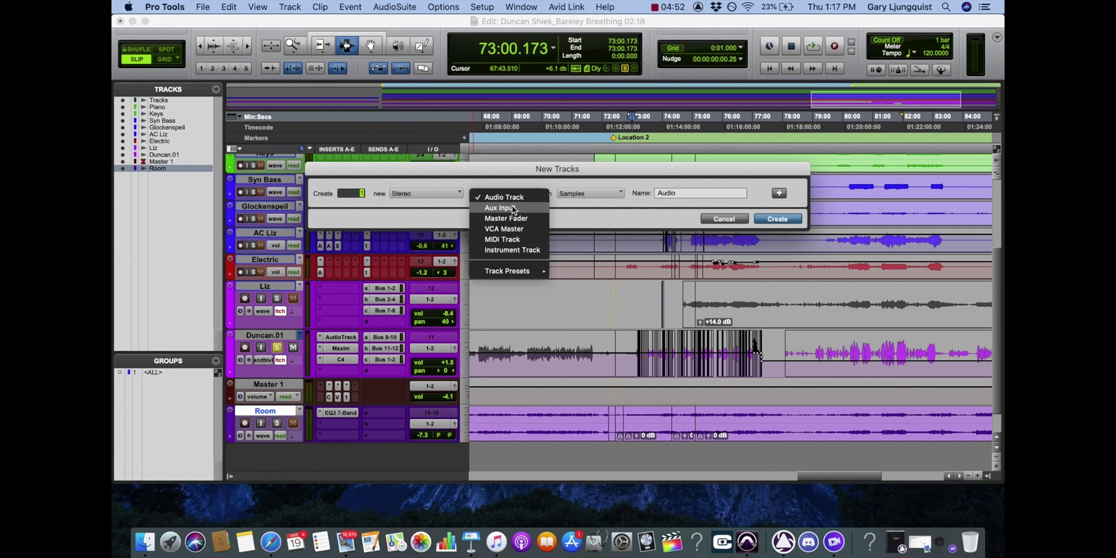
left_click(514, 209)
left_click(788, 219)
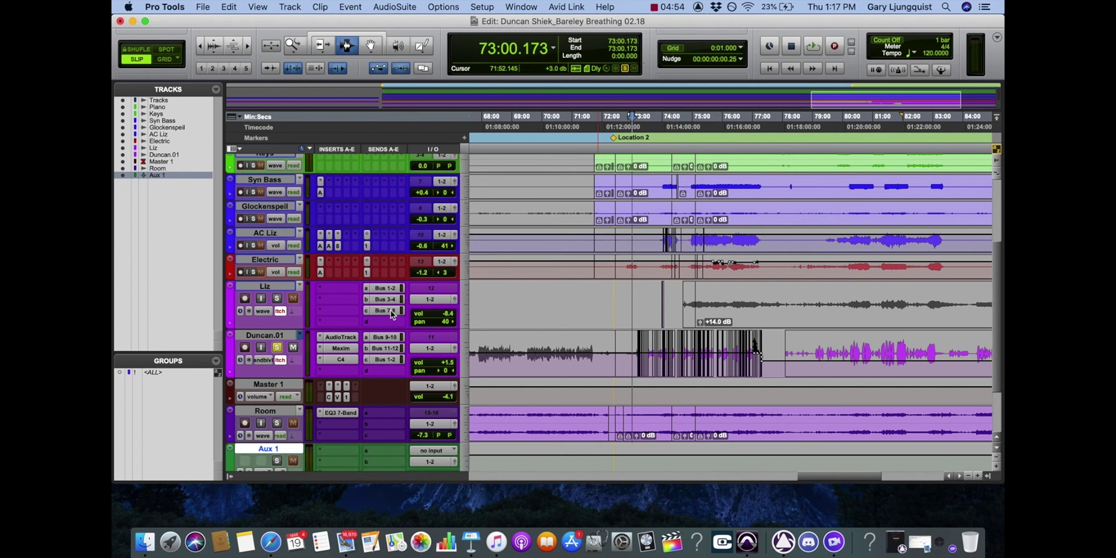
left_click_drag(276, 449, 304, 387)
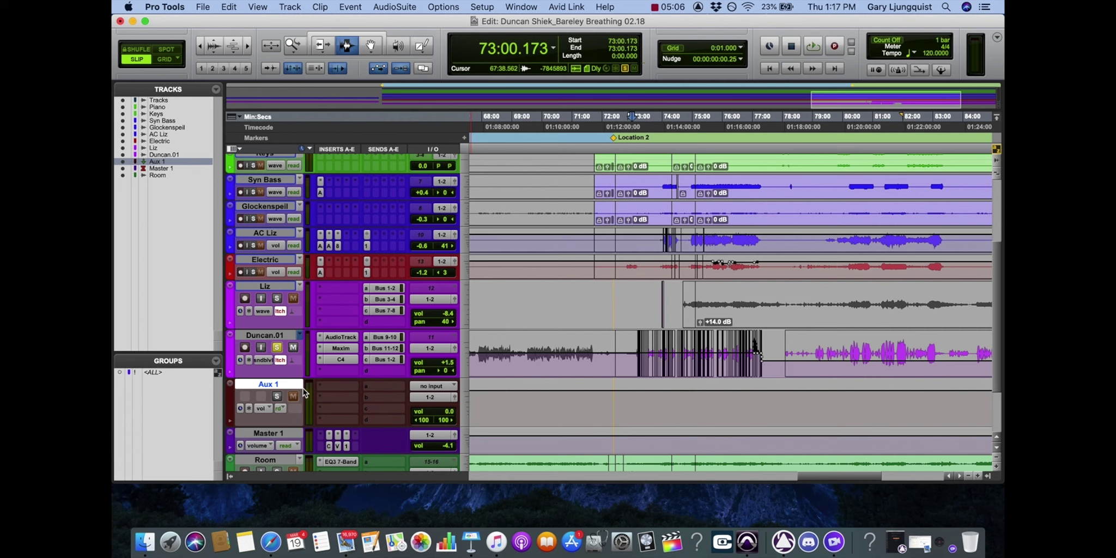
- Set Aux 1's input to bus 49-50
left_click(413, 387)
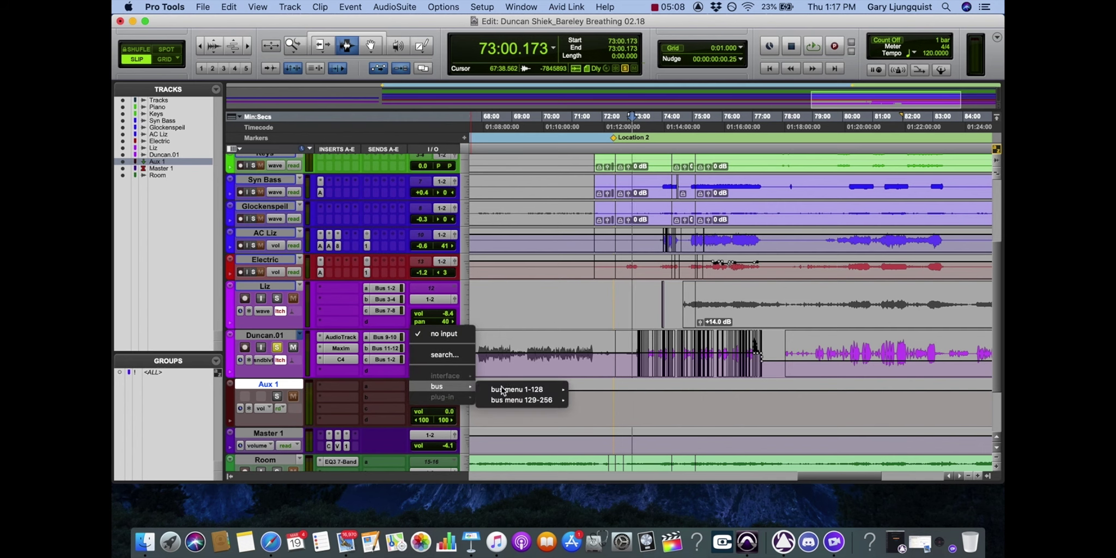
mouse_move(509, 389)
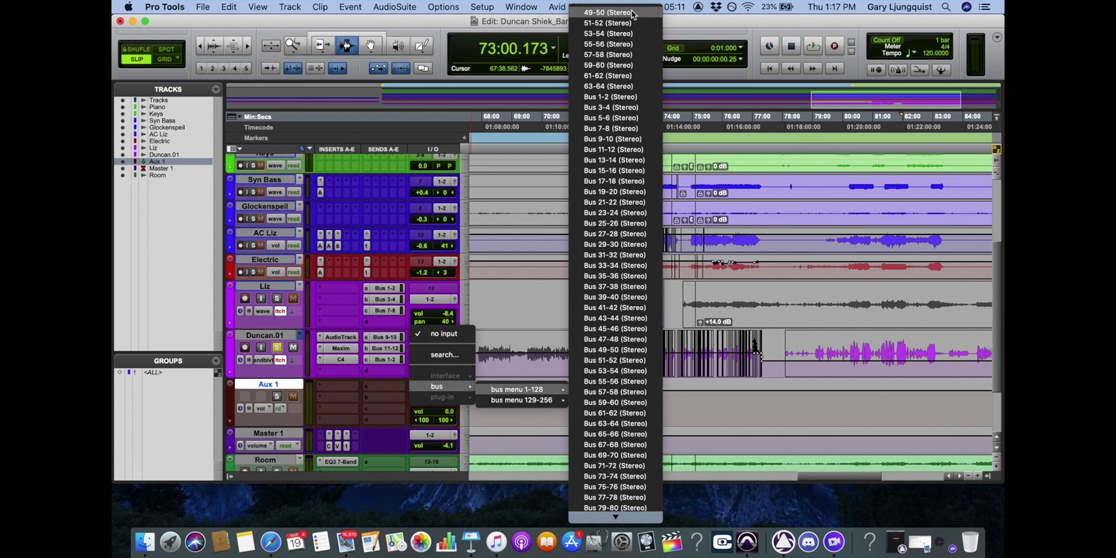
key("Escape")
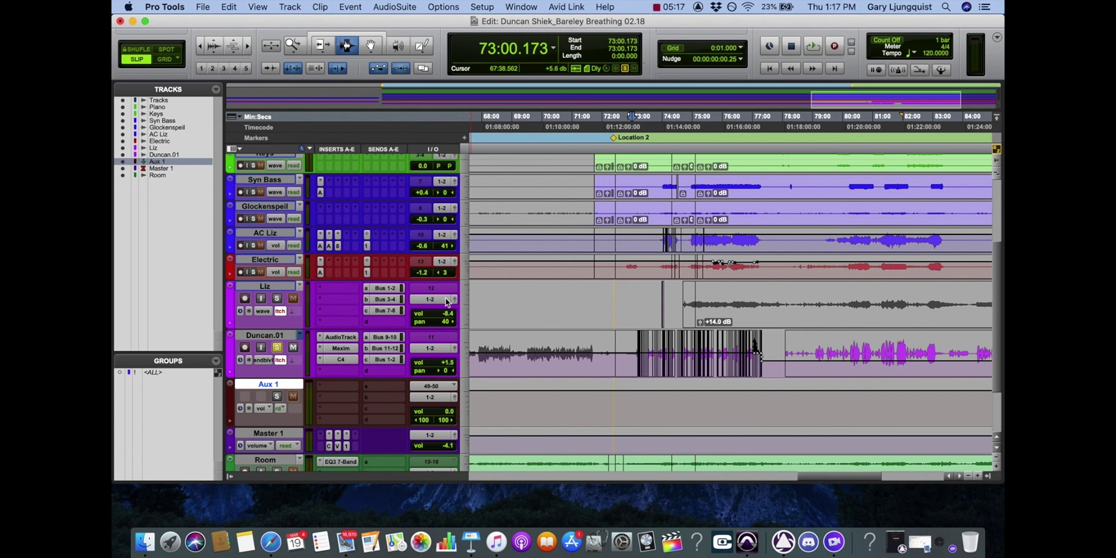
left_click(433, 349)
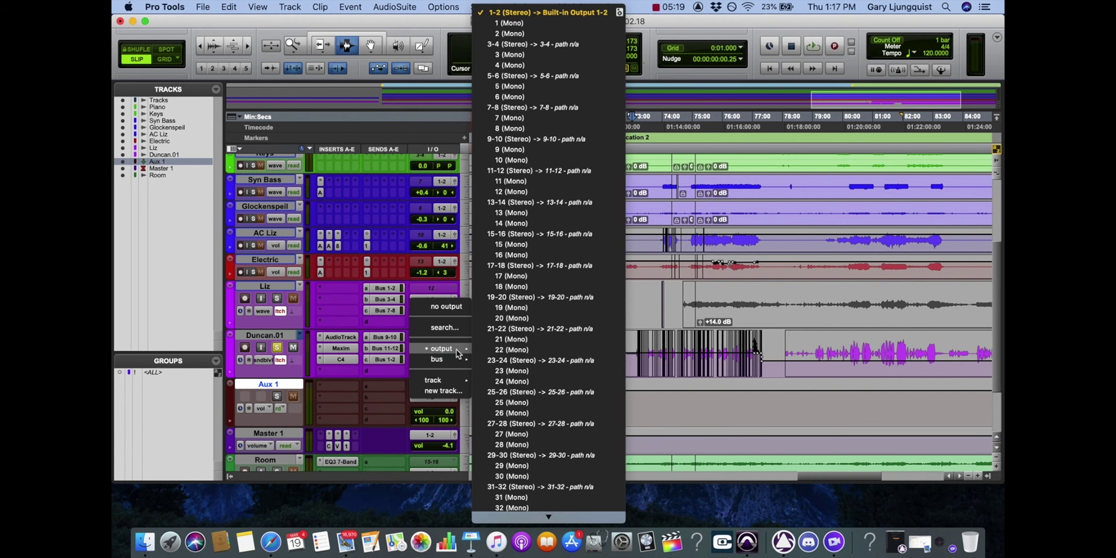
- Route the Duncan.01 and Liz outputs to bus 49-50
mouse_move(447, 360)
mouse_move(495, 362)
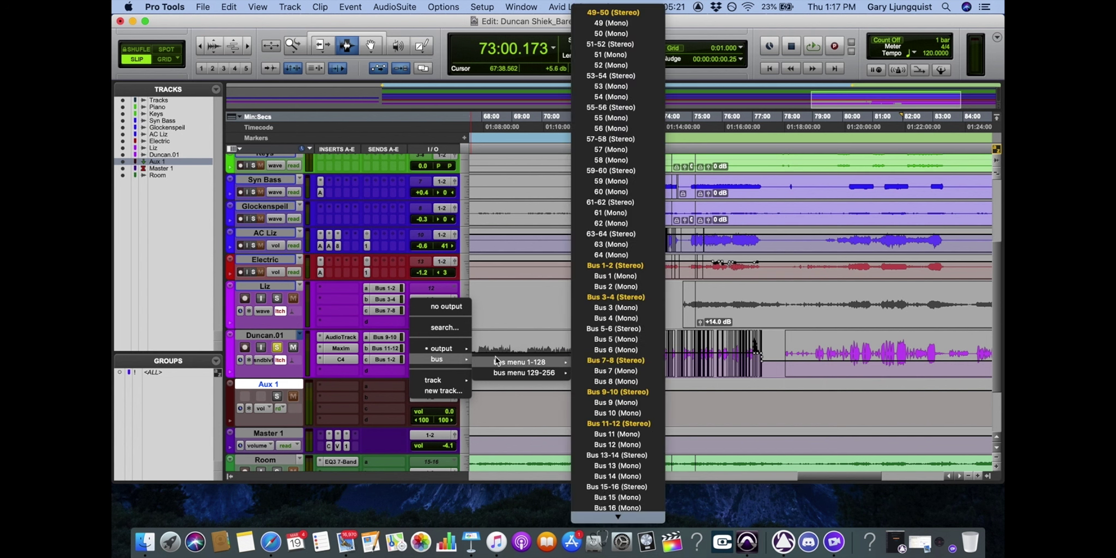
left_click(605, 12)
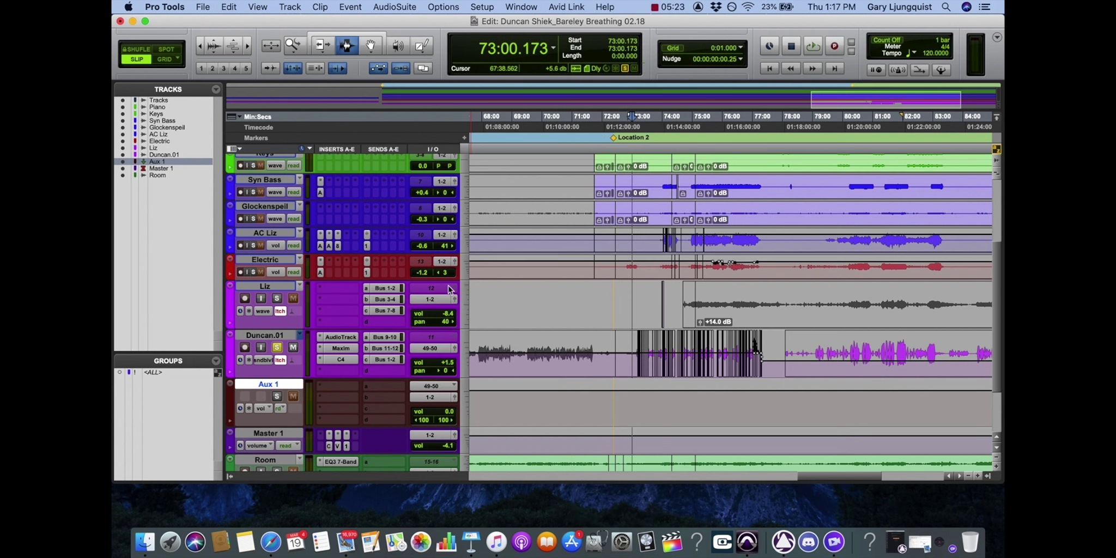
left_click(441, 305)
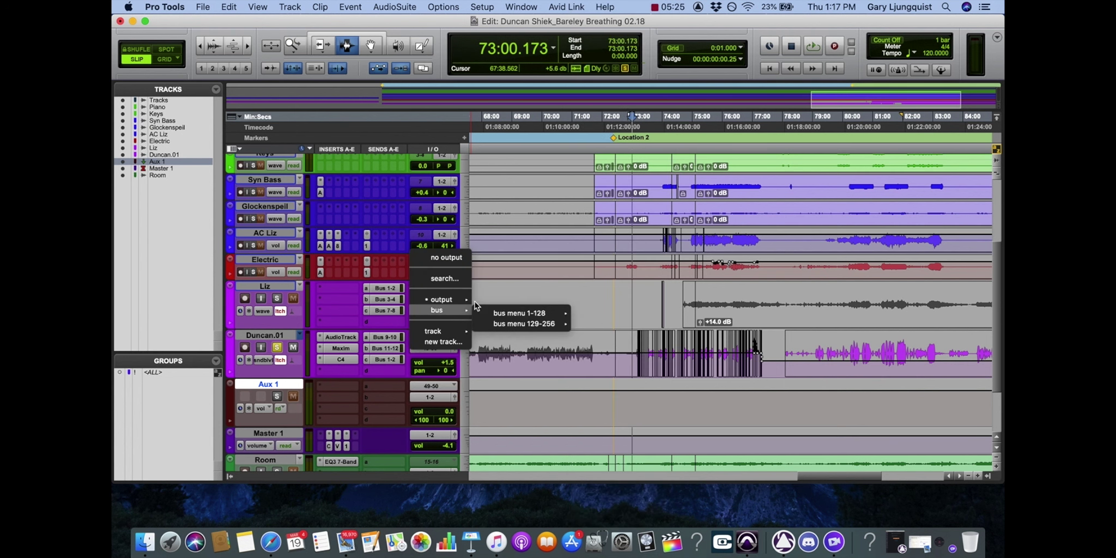
mouse_move(450, 311)
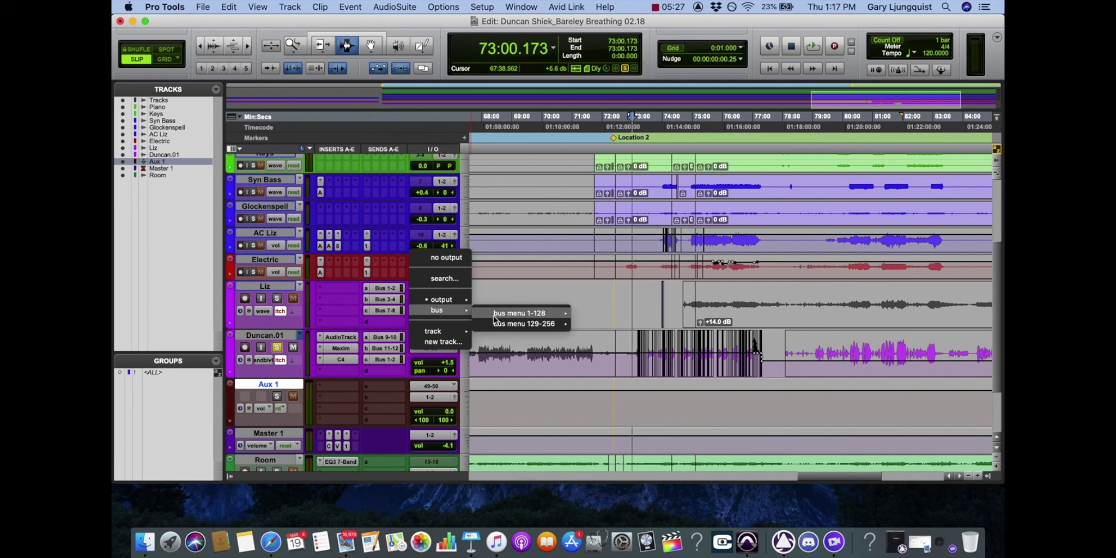
mouse_move(496, 315)
left_click(609, 12)
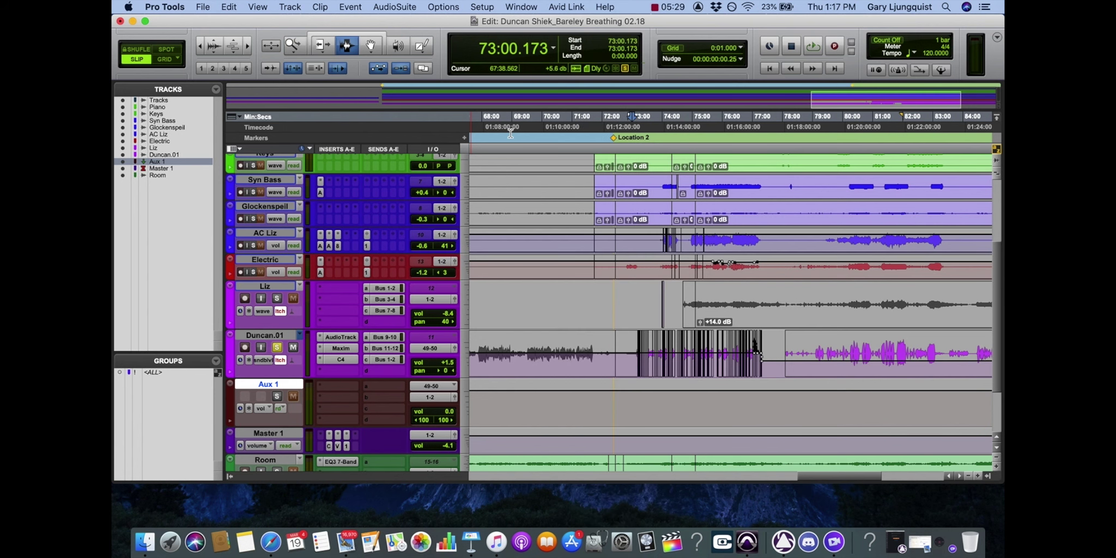
- Play the song from around 75:08 to hear the vocals through Aux 1
key("space")
key("space")
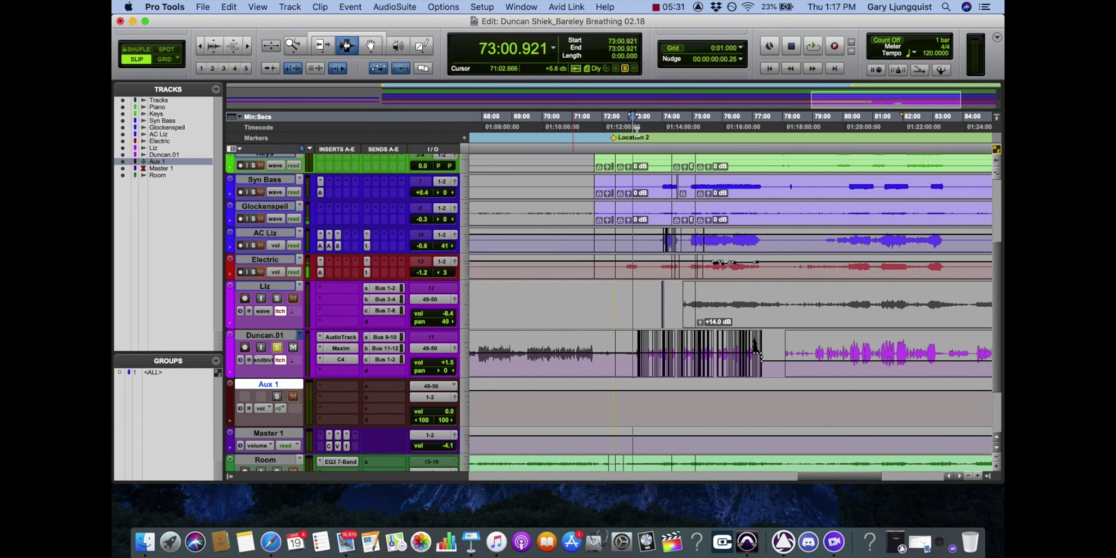
left_click(697, 150)
key("space")
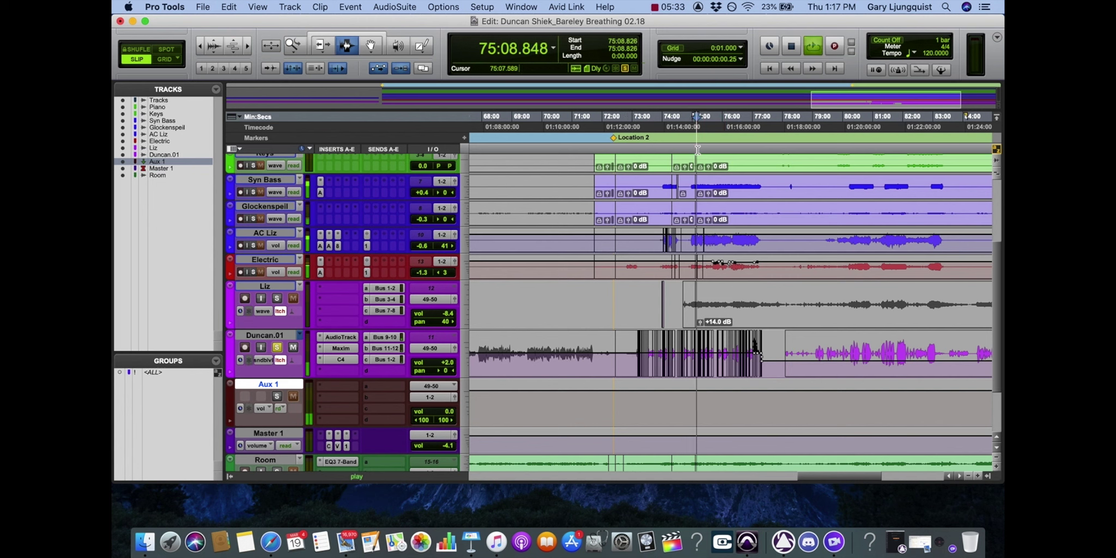
- Briefly solo Aux 1 to hear the bussed vocals, then stop playback and unsolo Aux 1 and Duncan.01
left_click(275, 399)
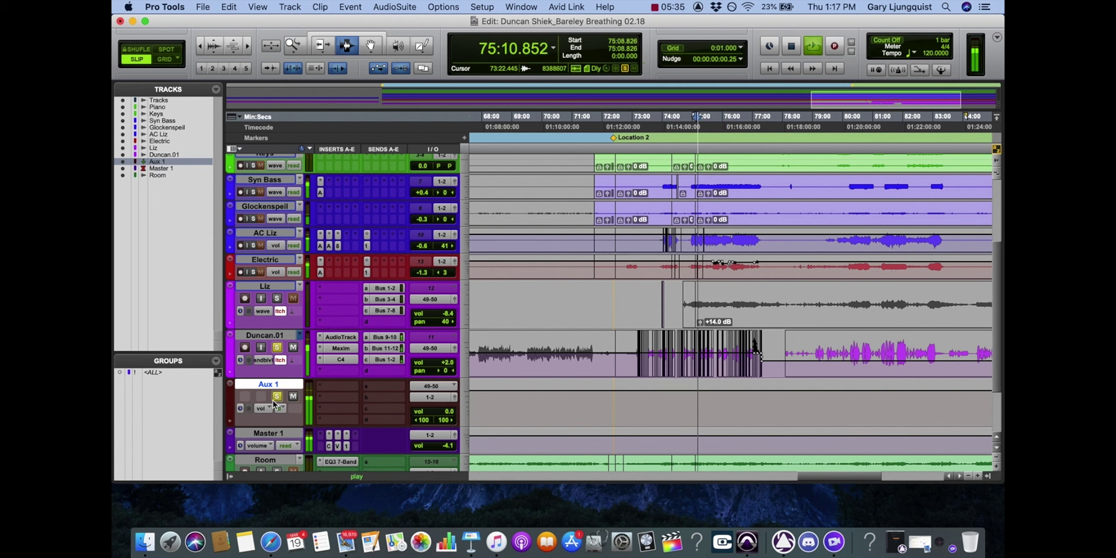
left_click(274, 398)
key("space")
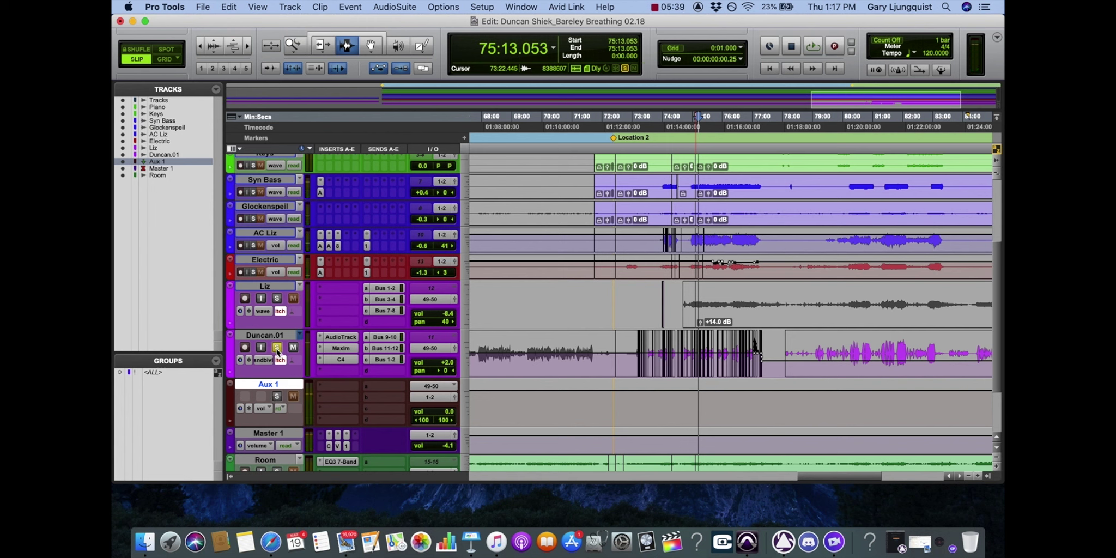
left_click(277, 348)
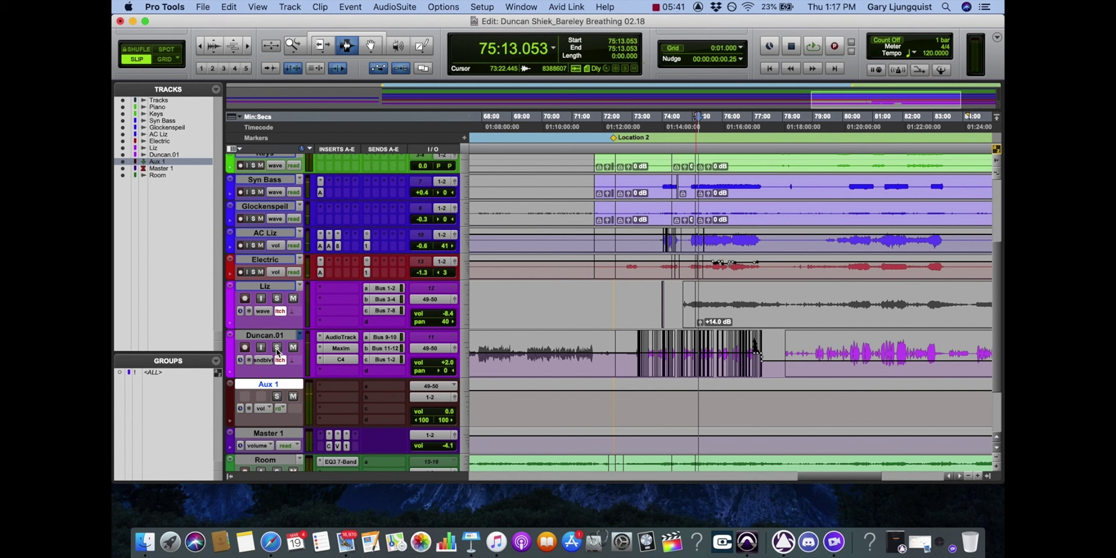